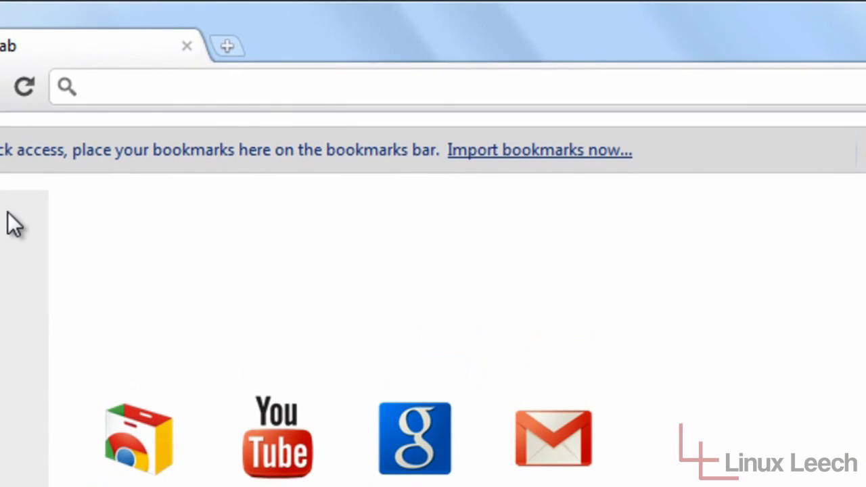
{"action": "type", "text": "wwww."}
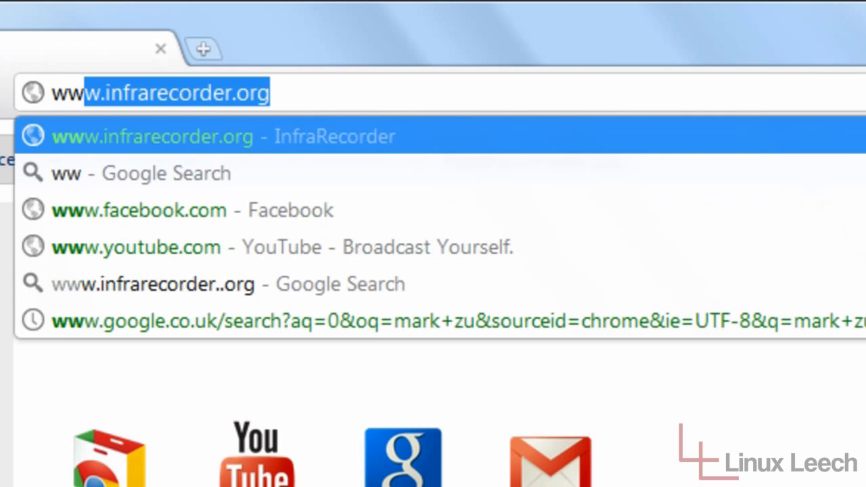
{"action": "key", "text": "BackSpace"}
{"action": "key", "text": "BackSpace"}
{"action": "type", "text": ".ubuntu.co"}
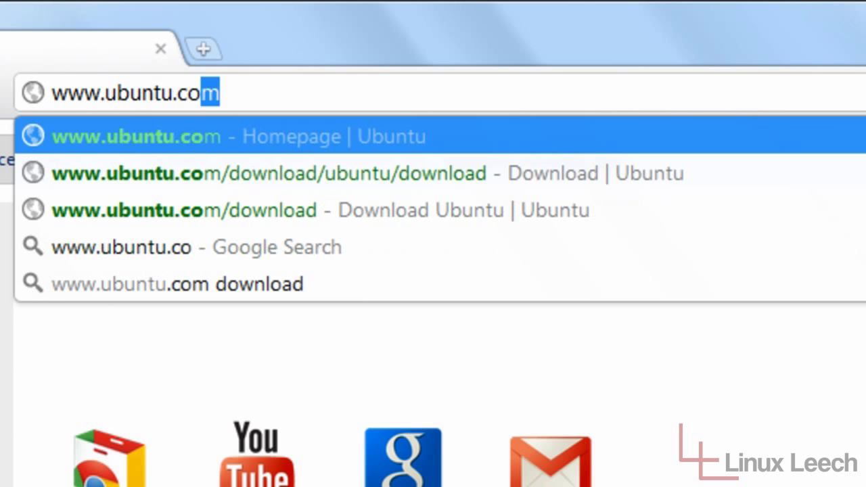
{"action": "key", "text": "Return"}
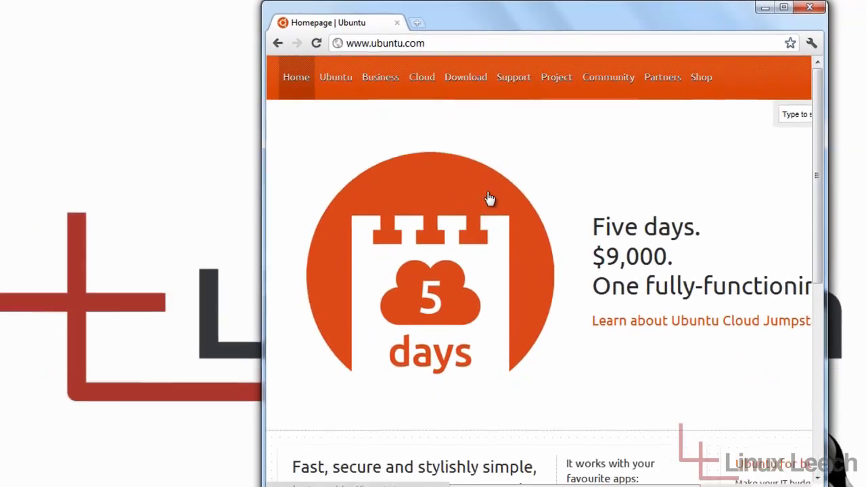
Start the Ubuntu 11.10 32-bit download via Get Ubuntu now and Download and install.
{"action": "scroll", "coordinate": [541, 227], "scroll_direction": "down", "scroll_amount": 4}
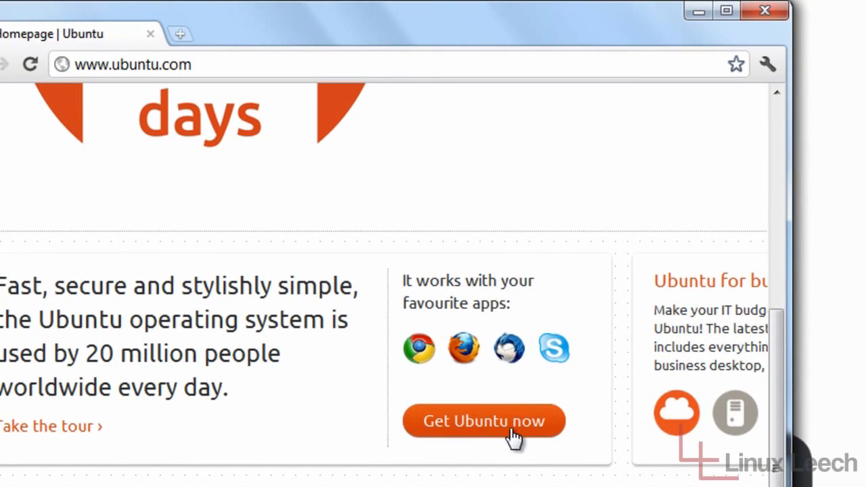
{"action": "left_click", "coordinate": [499, 437]}
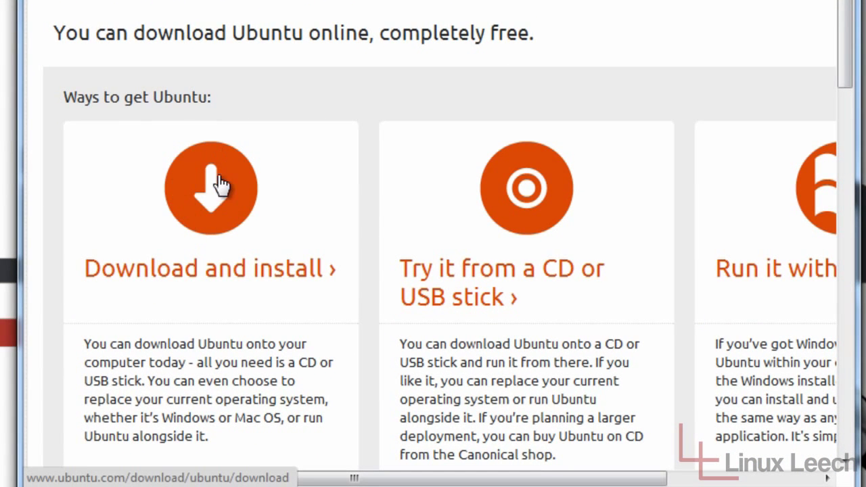
{"action": "left_click", "coordinate": [217, 189]}
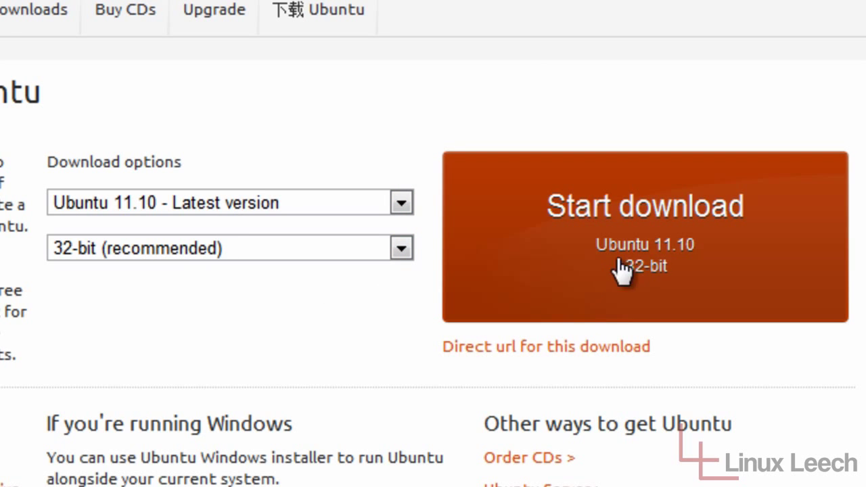
{"action": "left_click", "coordinate": [653, 257]}
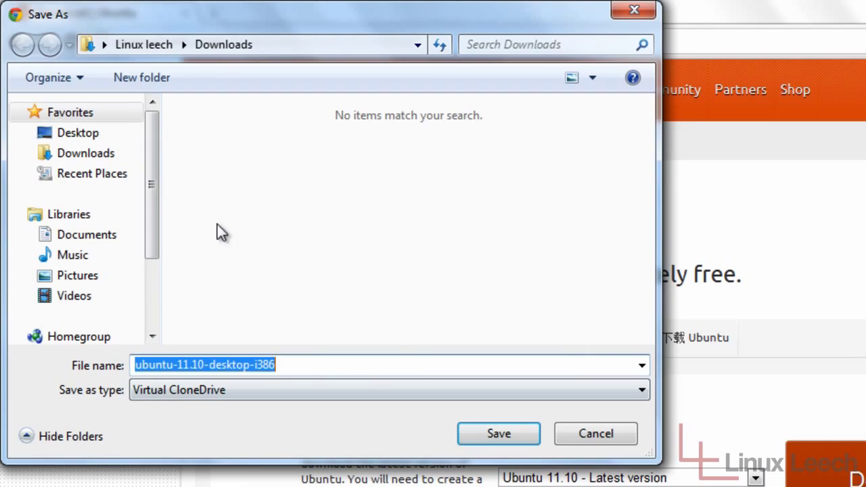
Save the ubuntu-11.10-desktop-i386 image into the Desktop folder.
{"action": "left_click", "coordinate": [93, 139]}
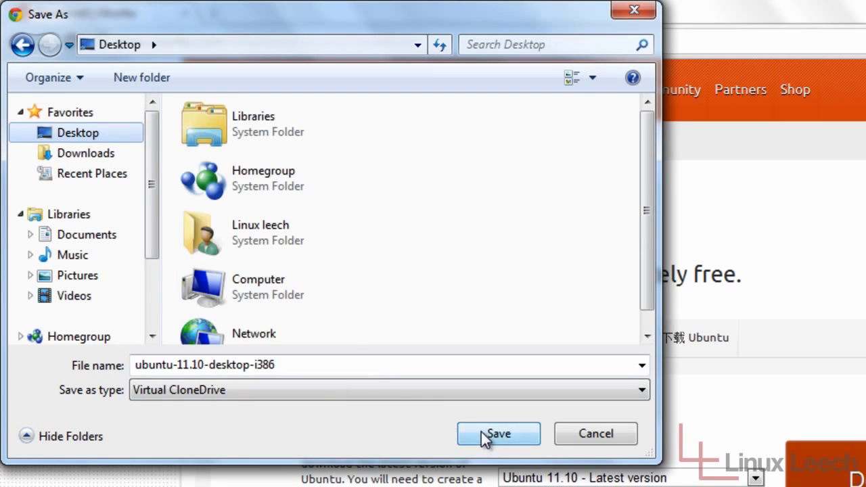
{"action": "left_click", "coordinate": [498, 434]}
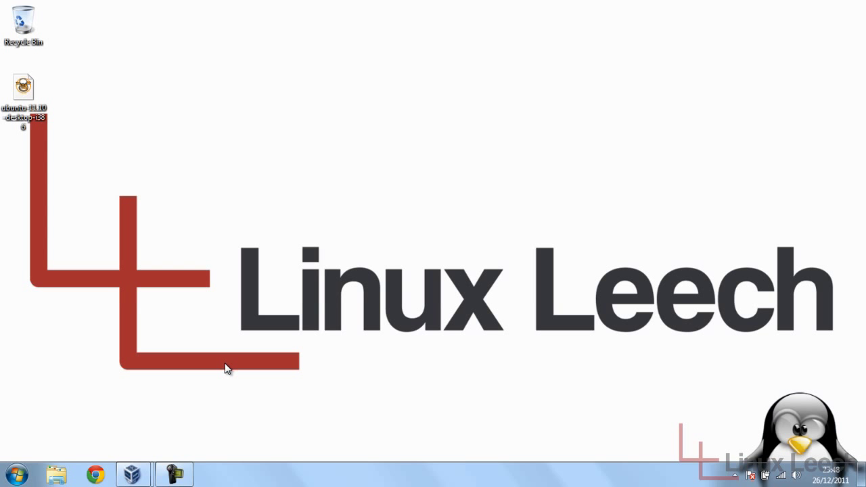
{"action": "left_click", "coordinate": [133, 474]}
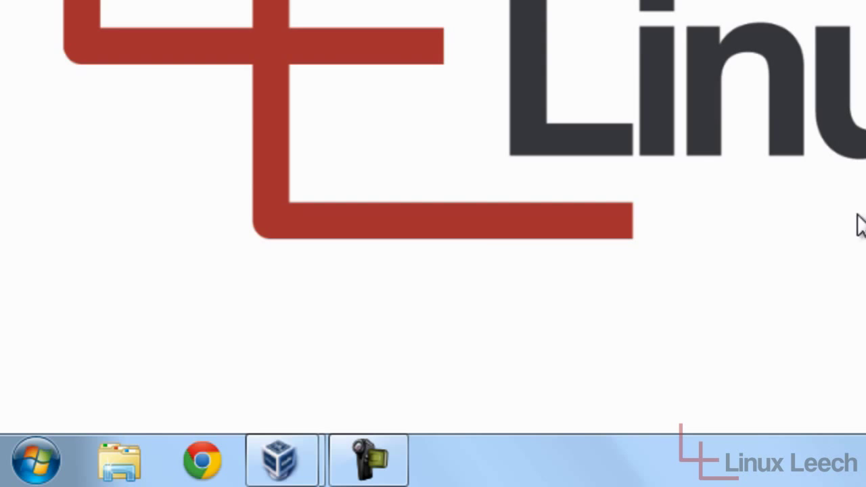
Bring the 'dual boot [Running]' XP machine forward and check its Start menu.
{"action": "left_click", "coordinate": [299, 443]}
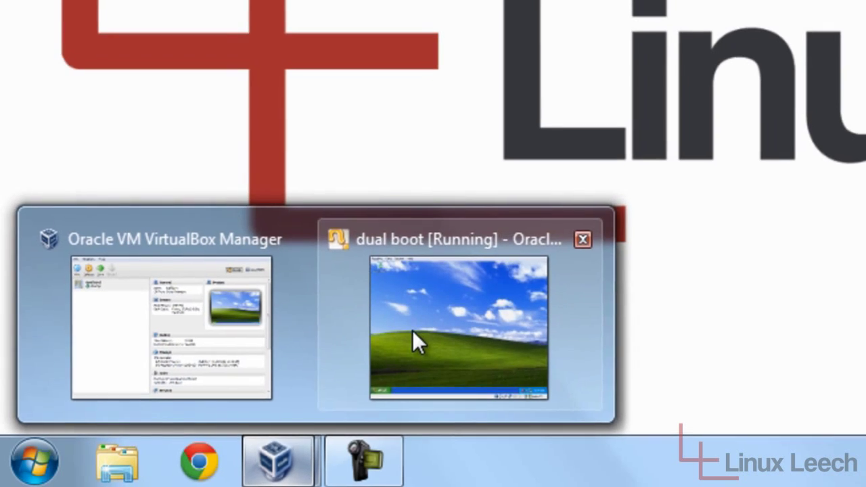
{"action": "left_click", "coordinate": [414, 339]}
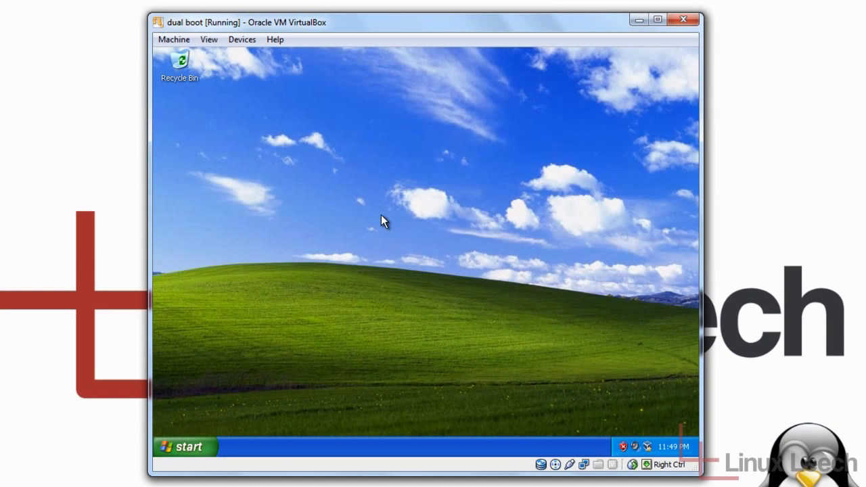
{"action": "left_click", "coordinate": [193, 448]}
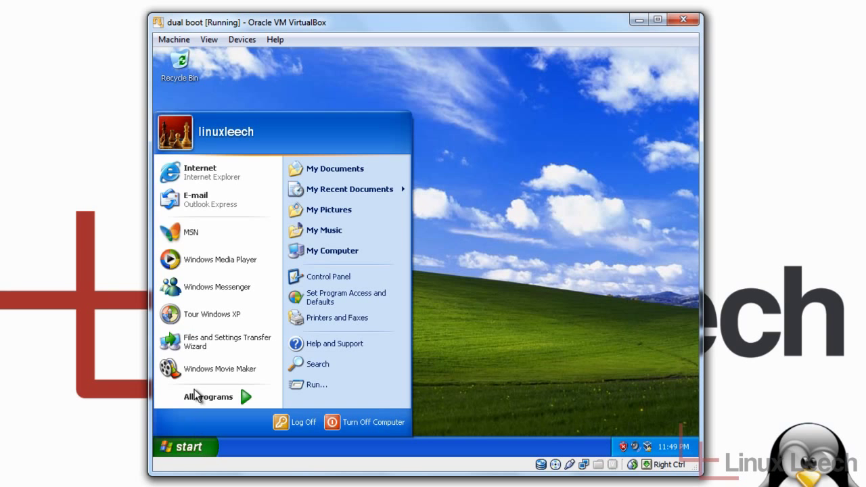
{"action": "left_click", "coordinate": [478, 291]}
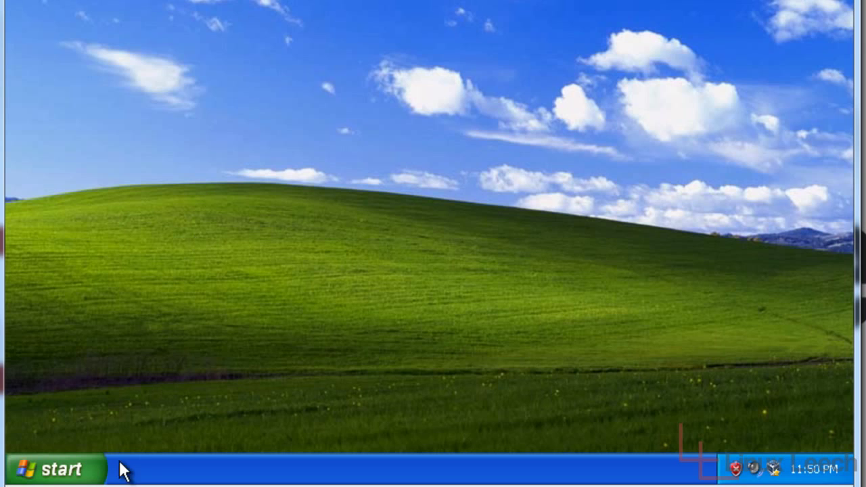
Launch Disk Defragmenter from the XP Start menu under Accessories > System Tools.
{"action": "left_click", "coordinate": [65, 469]}
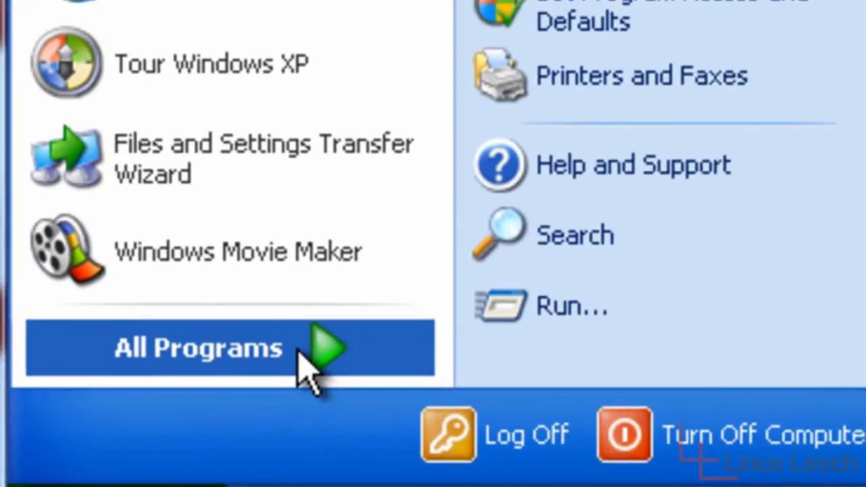
{"action": "left_click", "coordinate": [200, 403]}
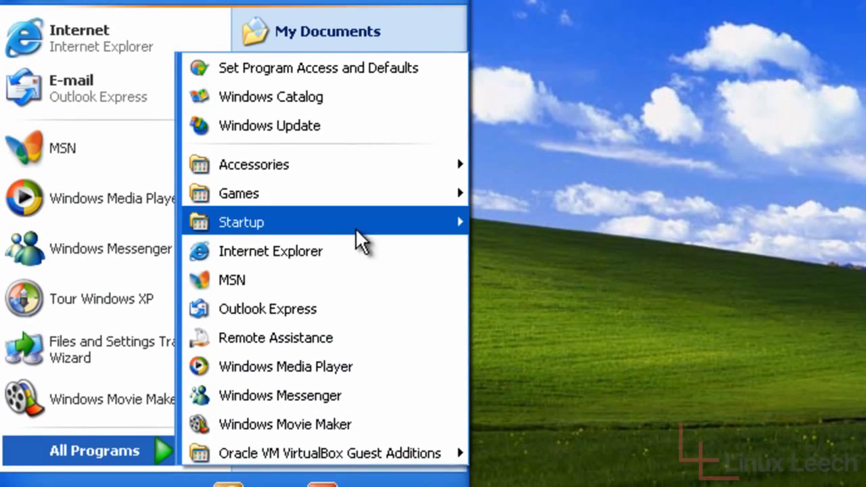
{"action": "mouse_move", "coordinate": [393, 165]}
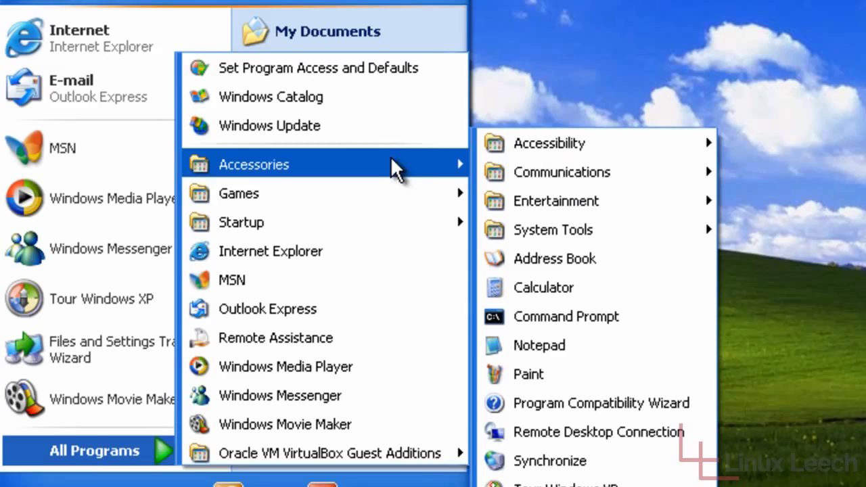
{"action": "mouse_move", "coordinate": [609, 233]}
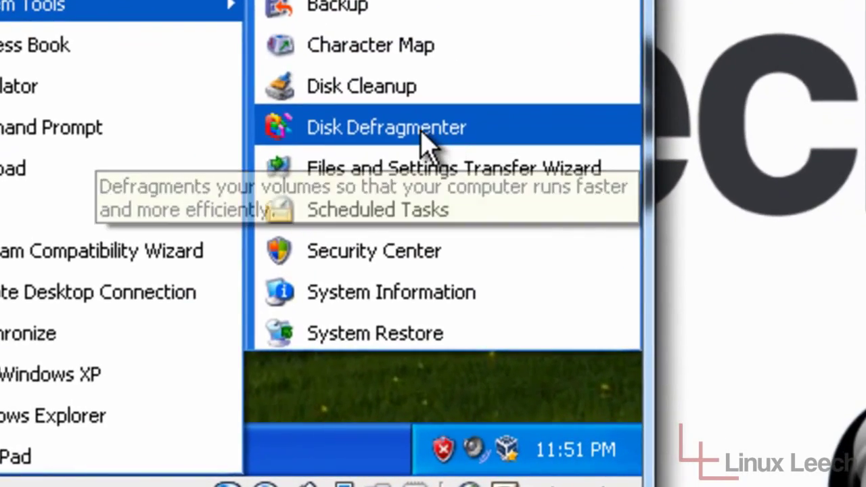
{"action": "left_click", "coordinate": [421, 130]}
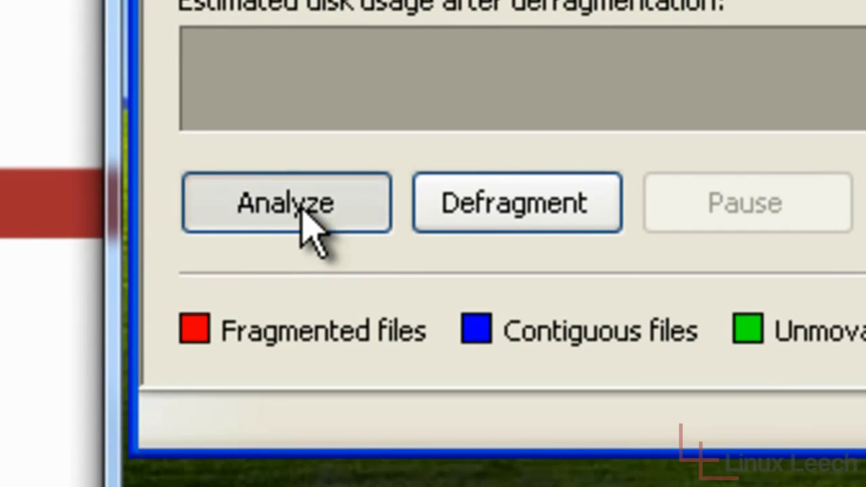
Analyze the C: drive, confirm it needs no defragmenting, and close Disk Defragmenter.
{"action": "left_click", "coordinate": [119, 377]}
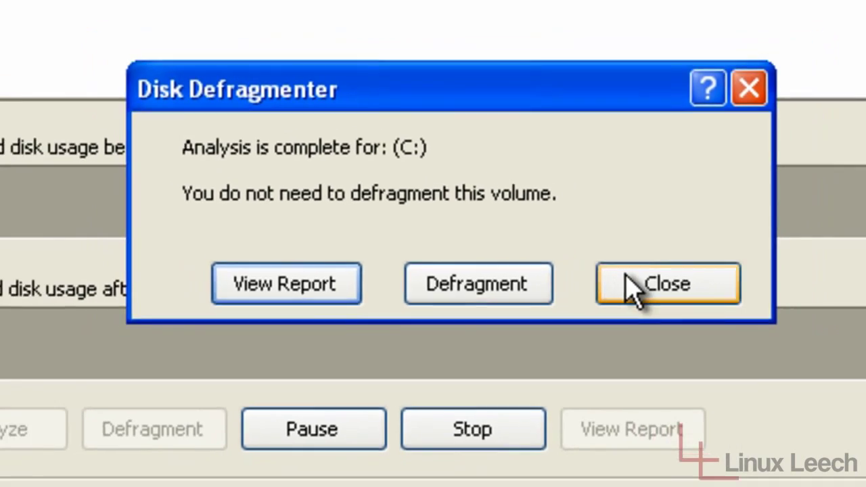
{"action": "left_click", "coordinate": [660, 278]}
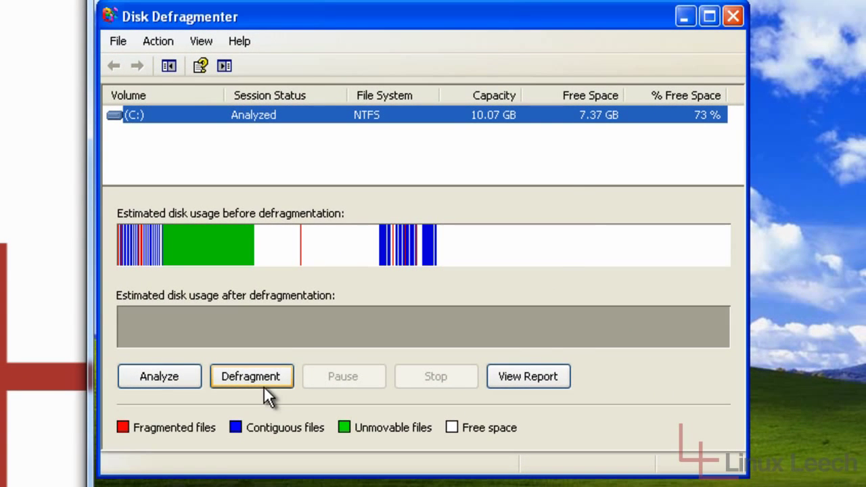
{"action": "left_click", "coordinate": [733, 16]}
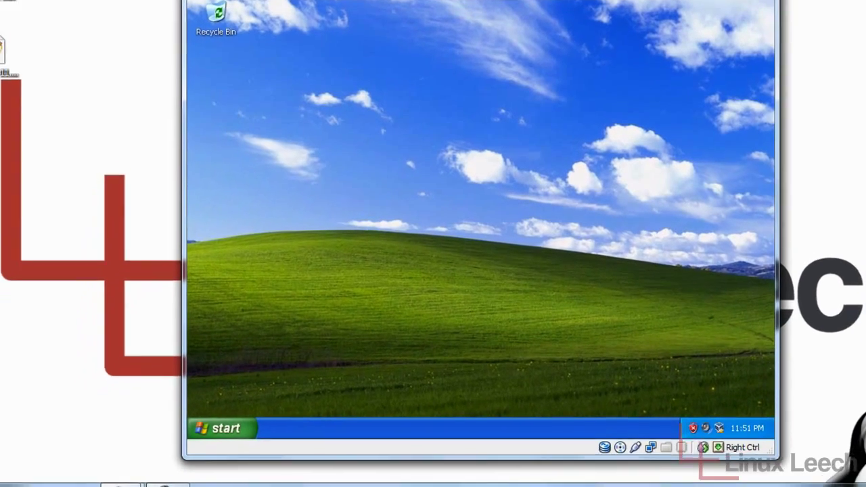
{"action": "left_click", "coordinate": [1, 485]}
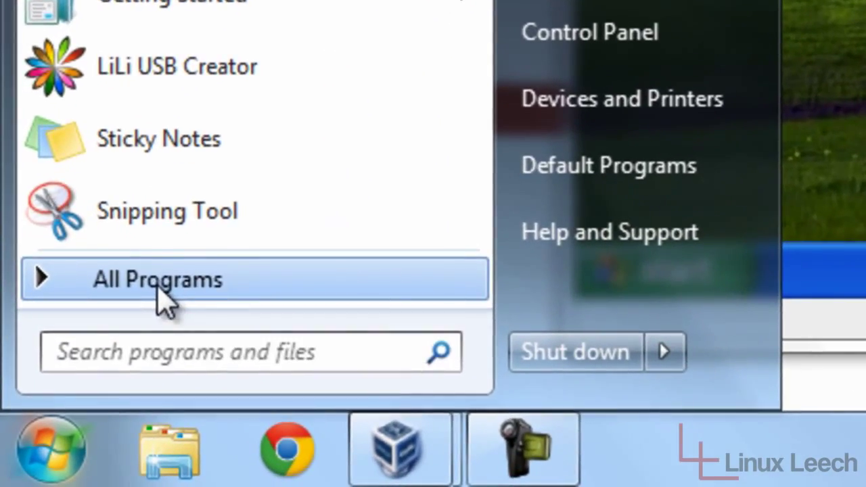
{"action": "left_click", "coordinate": [75, 391]}
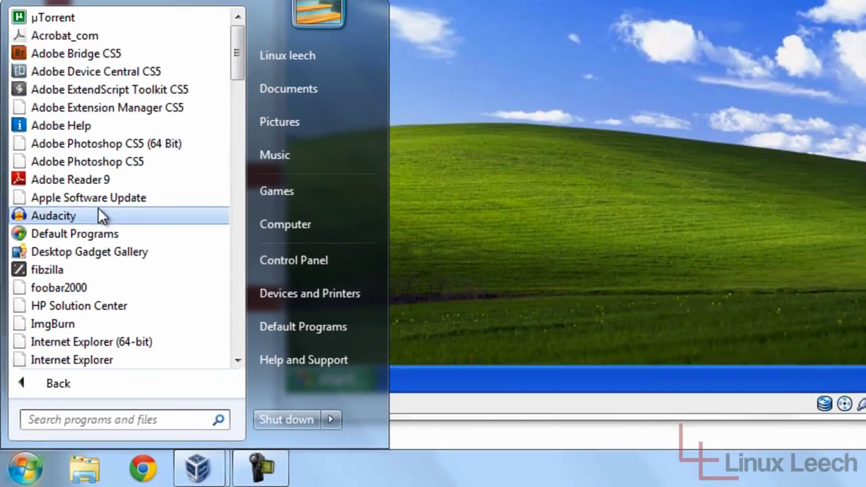
{"action": "scroll", "coordinate": [95, 220], "scroll_direction": "down", "scroll_amount": 16}
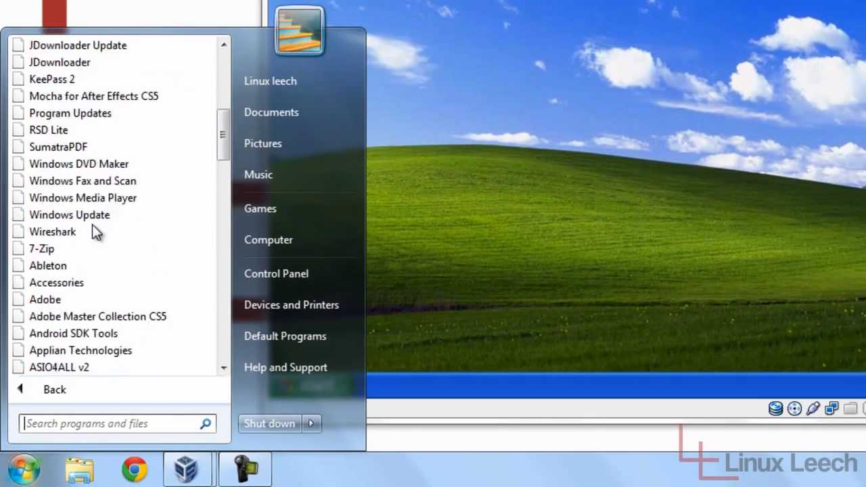
{"action": "scroll", "coordinate": [95, 220], "scroll_direction": "up", "scroll_amount": 1}
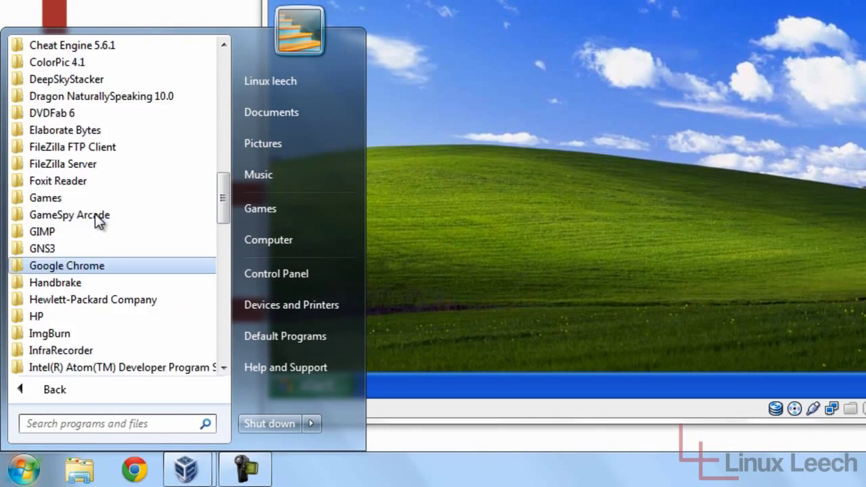
{"action": "scroll", "coordinate": [96, 215], "scroll_direction": "up", "scroll_amount": 5}
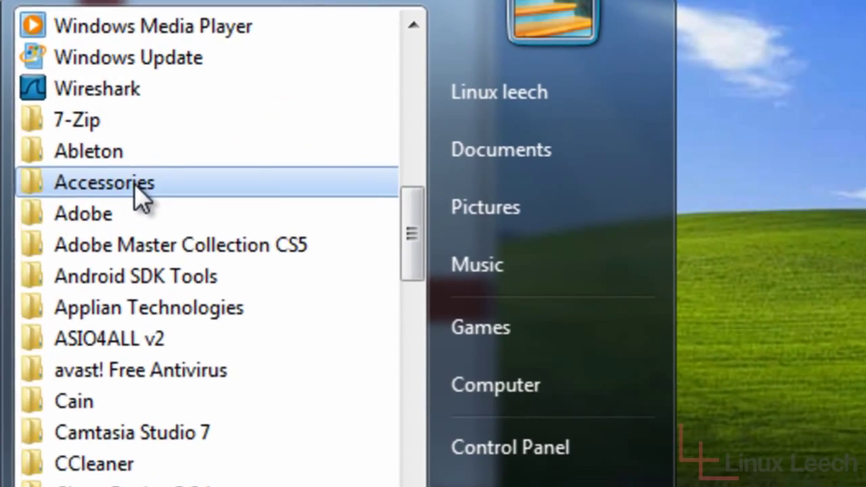
{"action": "left_click", "coordinate": [76, 135]}
{"action": "scroll", "coordinate": [217, 345], "scroll_direction": "down", "scroll_amount": 1}
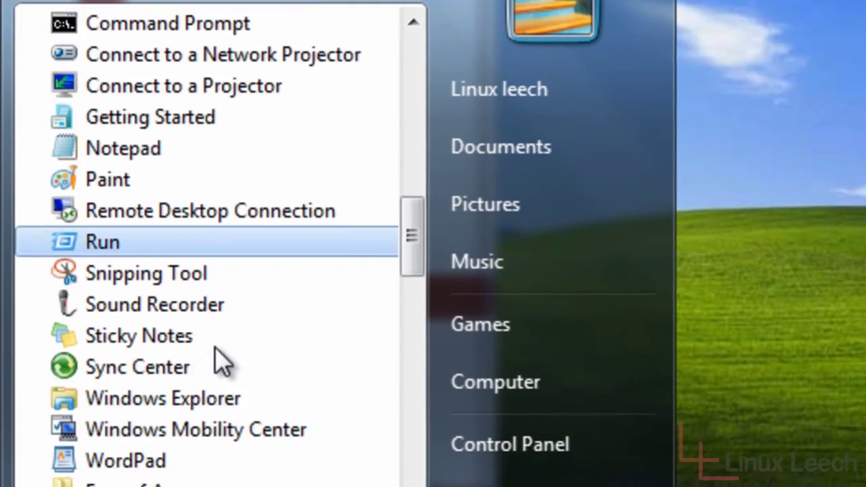
{"action": "left_click", "coordinate": [178, 373]}
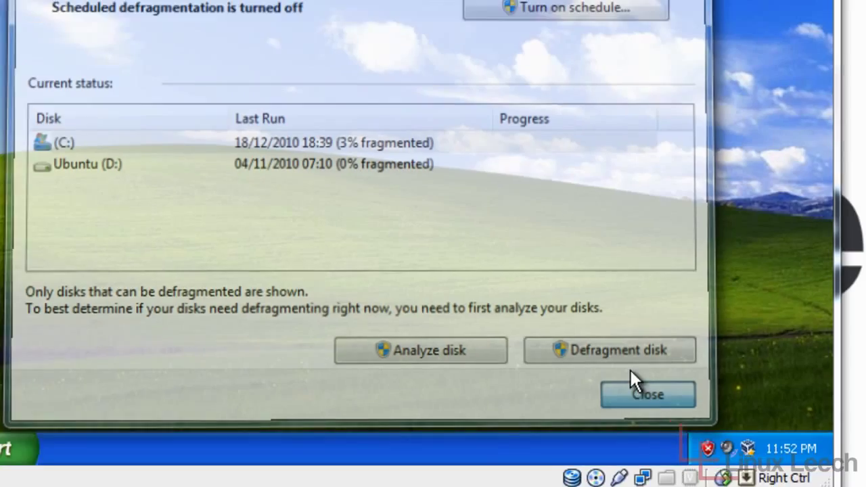
{"action": "left_click", "coordinate": [739, 426]}
{"action": "left_click", "coordinate": [545, 168]}
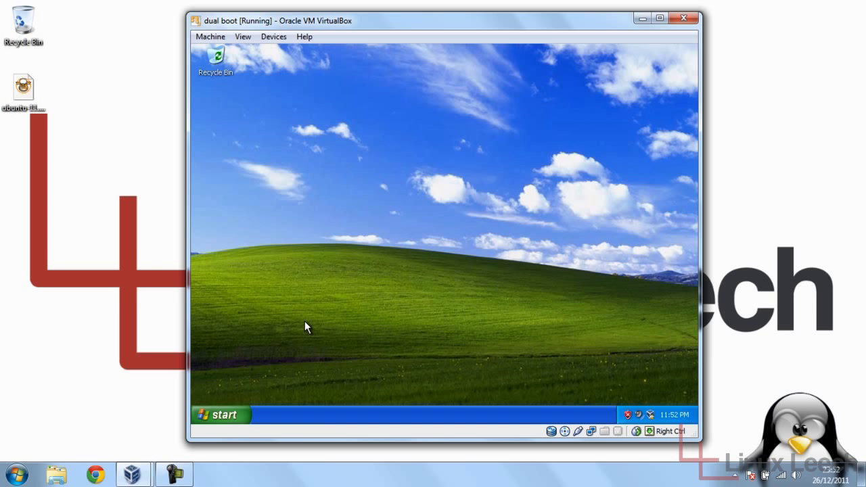
Restart the XP virtual machine through Start > Turn Off Computer.
{"action": "left_click", "coordinate": [223, 417]}
{"action": "left_click", "coordinate": [376, 391]}
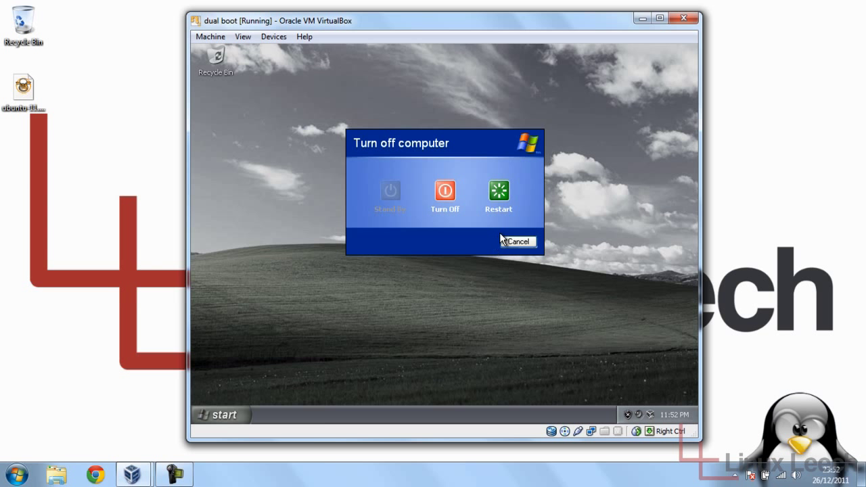
{"action": "left_click", "coordinate": [500, 198]}
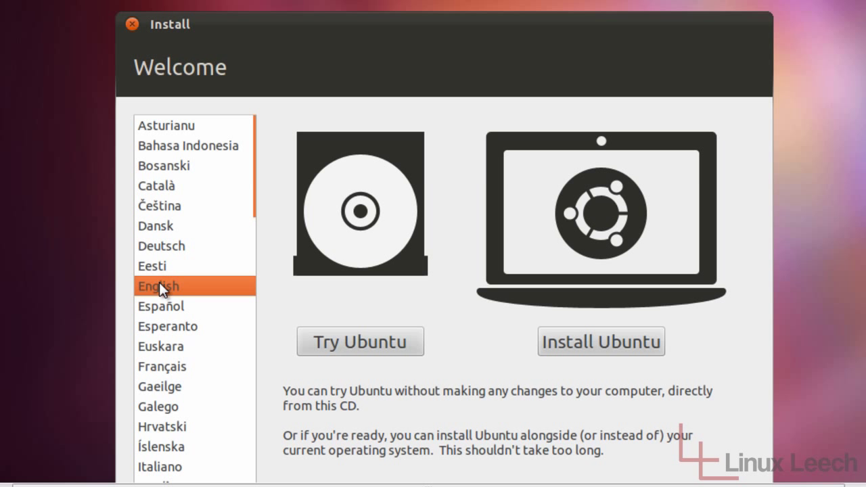
Begin the Ubuntu installation in English, dismissing the mouse capture notice.
{"action": "left_click", "coordinate": [594, 342]}
{"action": "left_click", "coordinate": [474, 315]}
{"action": "left_click", "coordinate": [599, 341]}
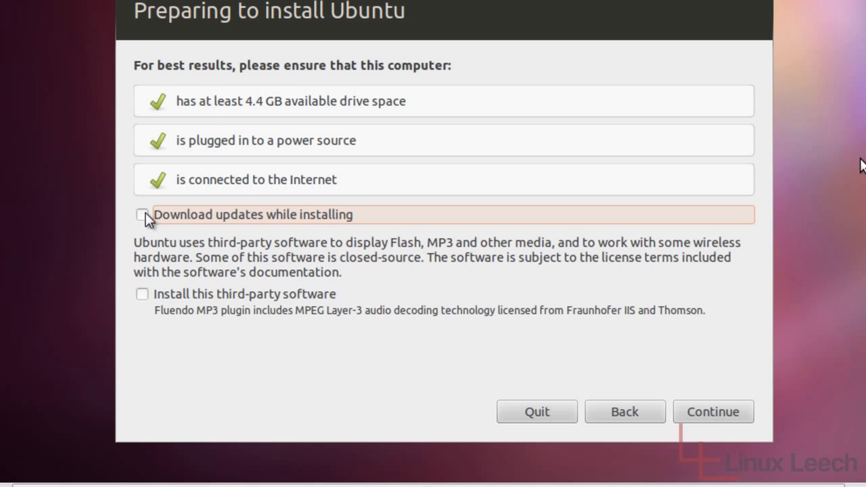
Continue past the pre-install checklist with updates and third-party software left unticked.
{"action": "left_click", "coordinate": [709, 409]}
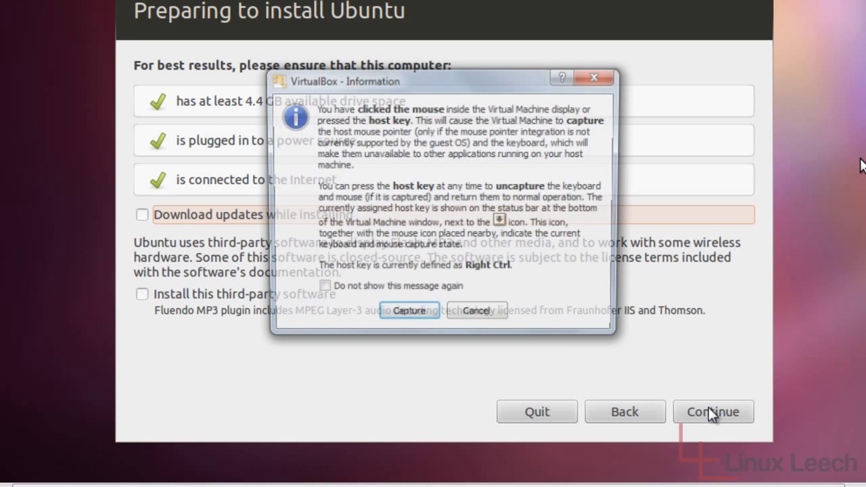
{"action": "left_click", "coordinate": [417, 323]}
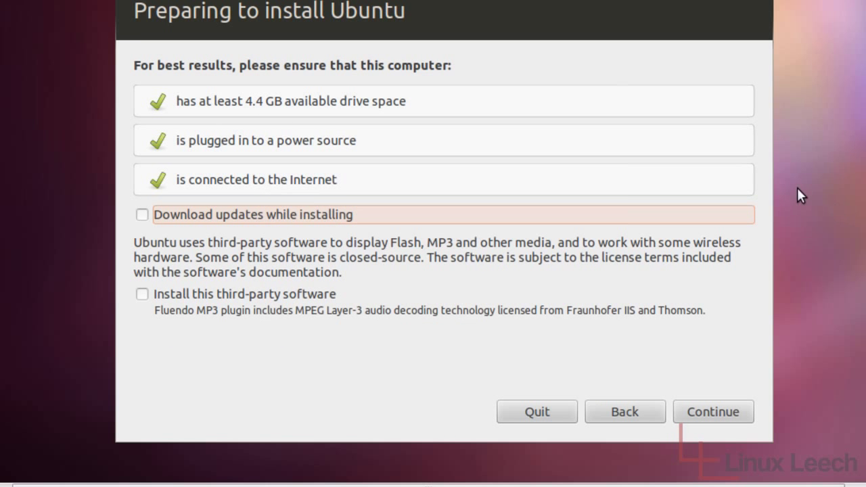
{"action": "left_click", "coordinate": [712, 417]}
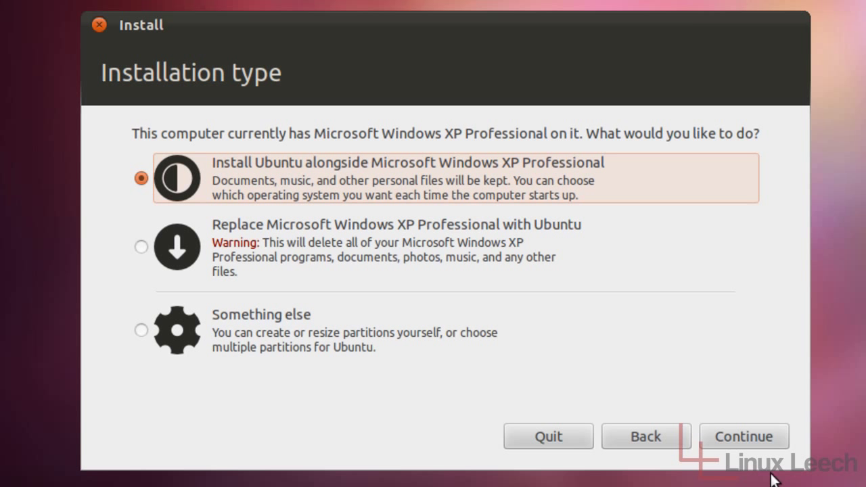
Accept installing Ubuntu alongside Microsoft Windows XP Professional.
{"action": "left_click", "coordinate": [752, 441]}
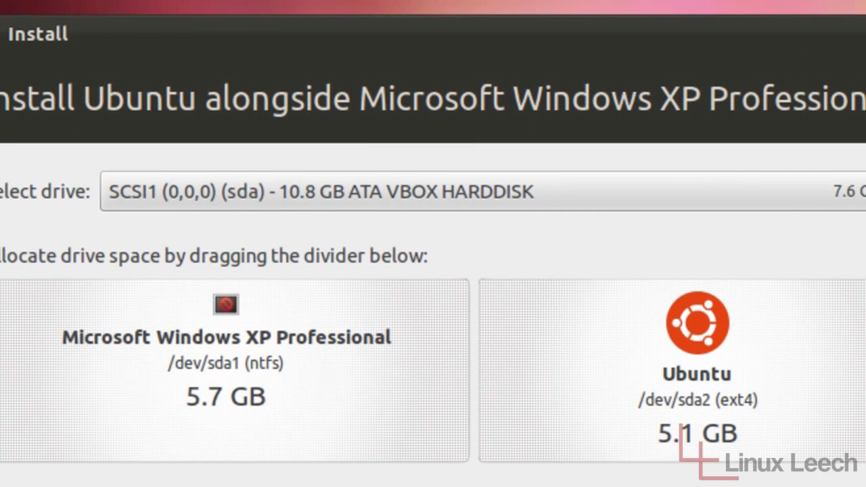
Resize the partitions to 5.4 GB each for Windows XP and Ubuntu, then install.
{"action": "key", "text": "space"}
{"action": "left_click", "coordinate": [845, 224]}
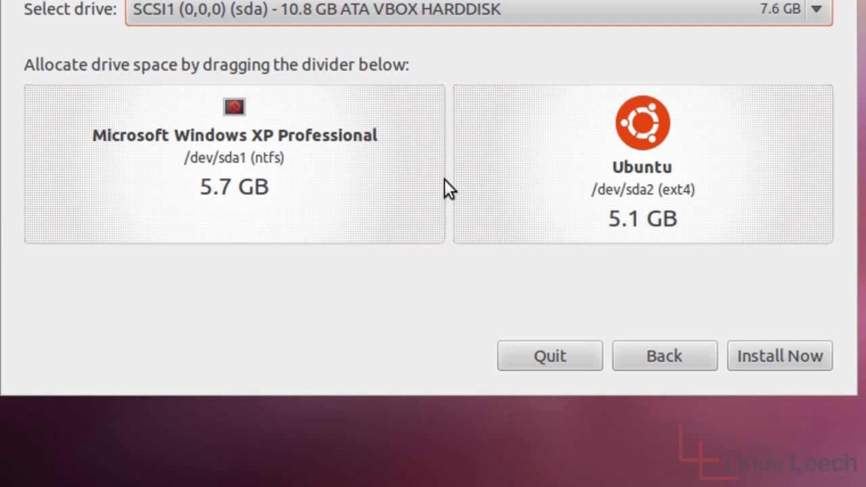
{"action": "left_click_drag", "start_coordinate": [451, 161], "coordinate": [155, 173]}
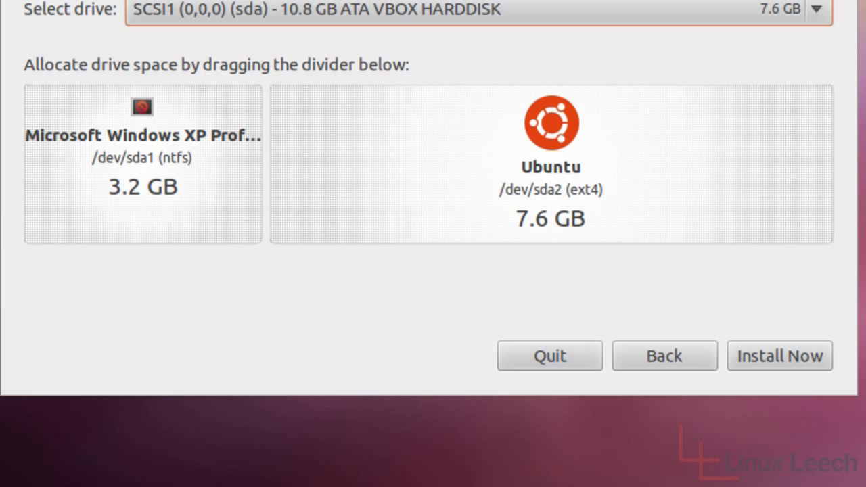
{"action": "left_click_drag", "start_coordinate": [265, 137], "coordinate": [429, 137]}
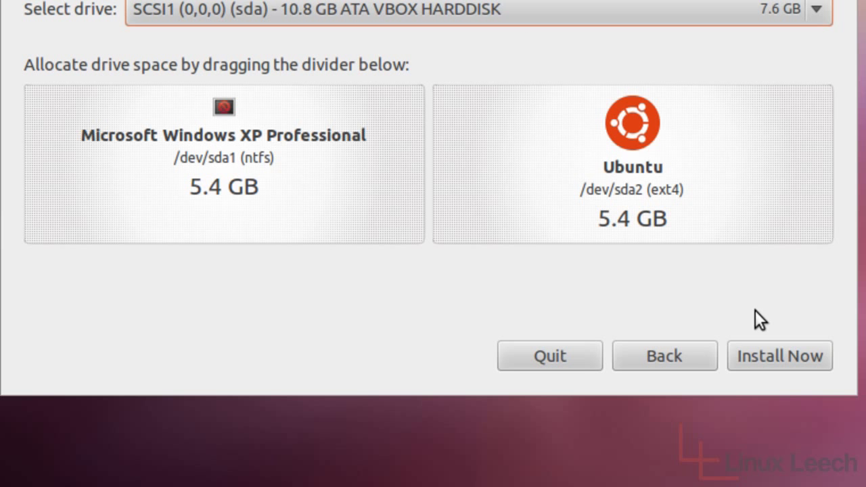
{"action": "left_click", "coordinate": [766, 353]}
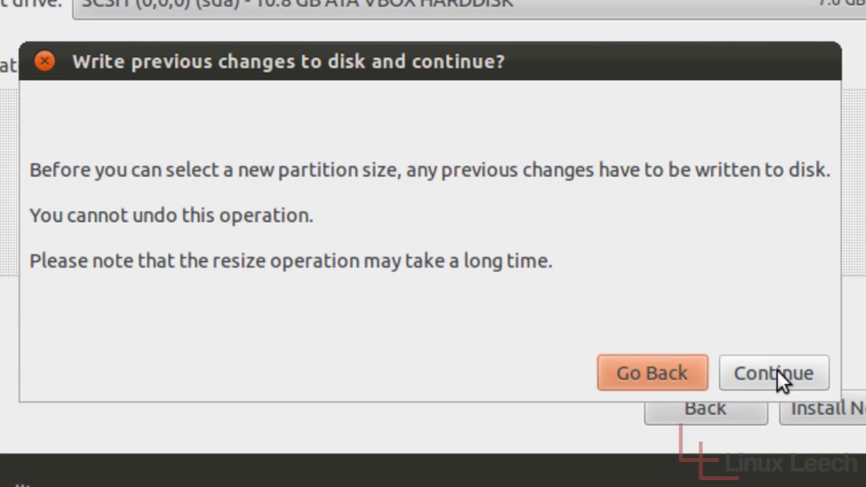
Confirm writing the partition changes to disk.
{"action": "left_click", "coordinate": [777, 369]}
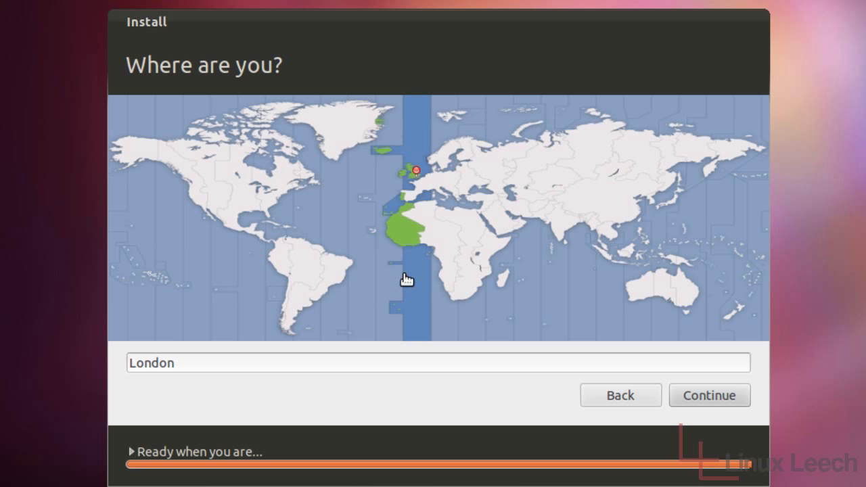
Keep London as the location and continue to the keyboard layout step.
{"action": "left_click", "coordinate": [724, 395]}
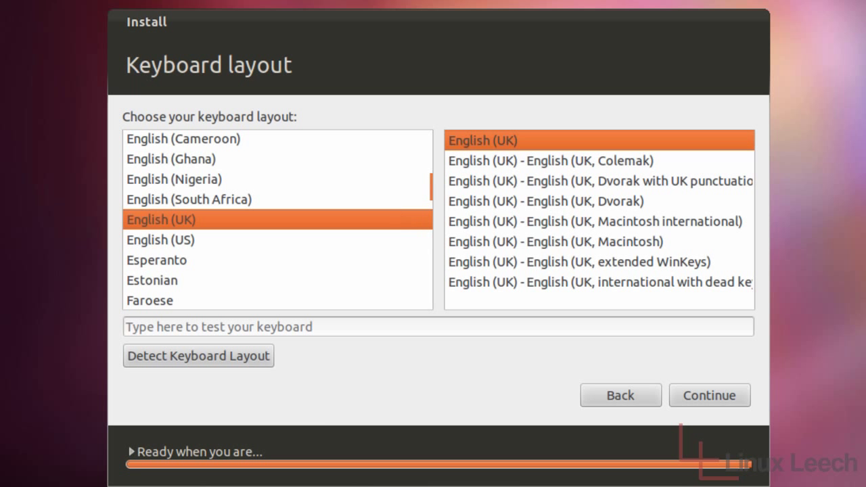
Test English (UK) by typing symbols like !"£$%^&*() and <>|#~@ plus letters, then accept it.
{"action": "left_click", "coordinate": [372, 326]}
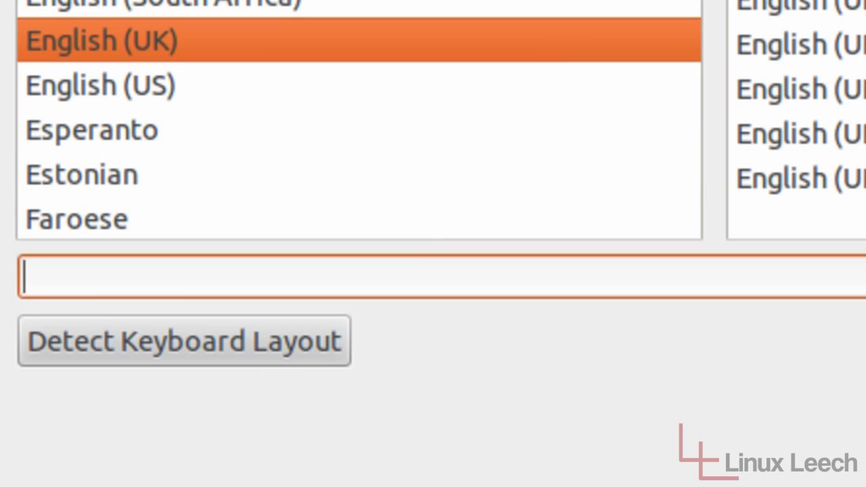
{"action": "type", "text": "!\"£$%"}
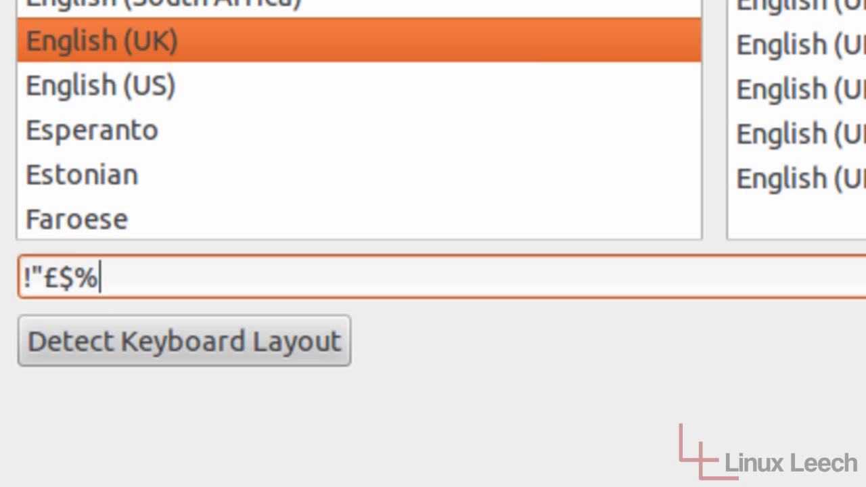
{"action": "type", "text": "^&*()"}
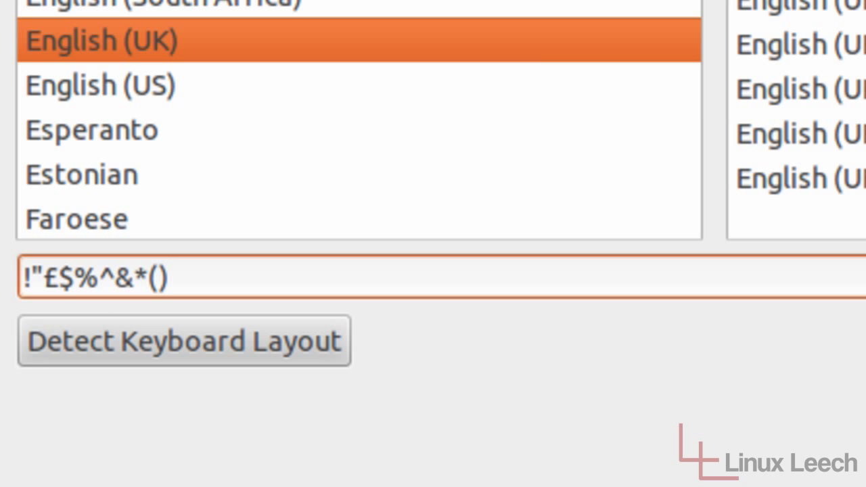
{"action": "type", "text": "<>"}
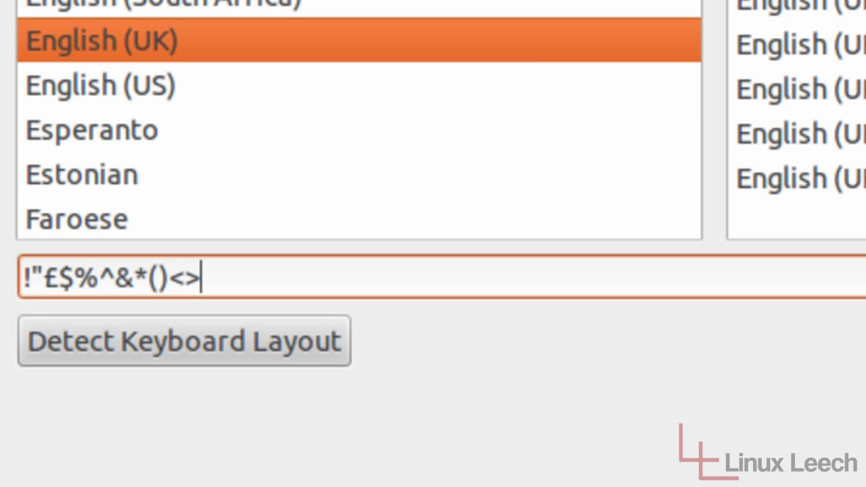
{"action": "type", "text": "|#~"}
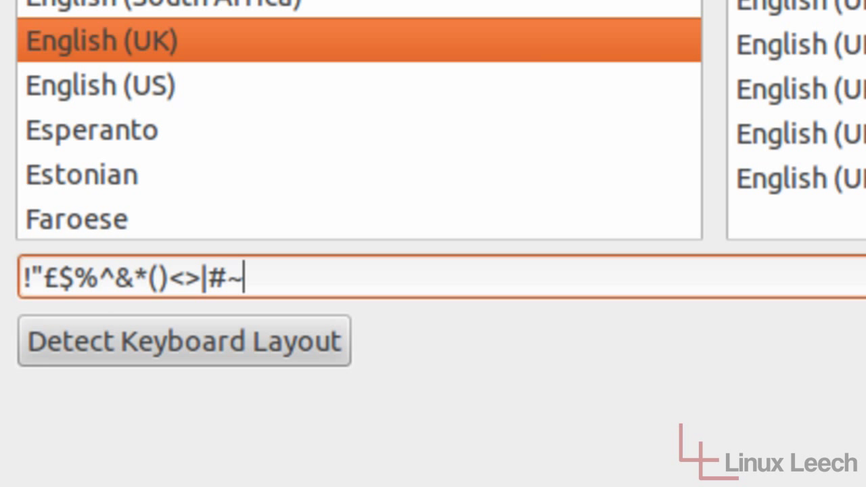
{"action": "type", "text": "@"}
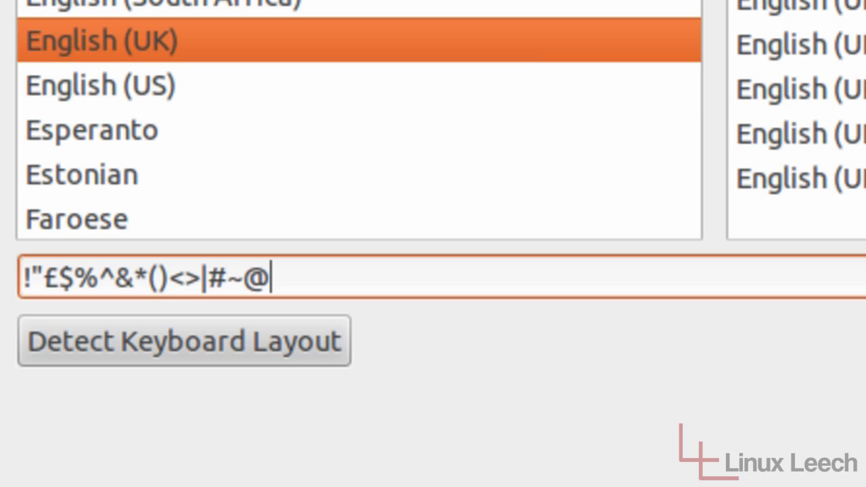
{"action": "type", "text": "fjkartladkgfja;lgrj"}
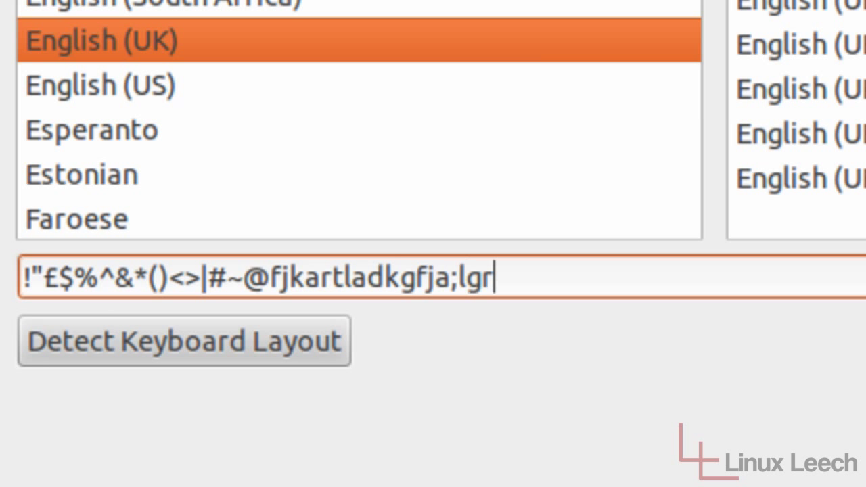
{"action": "type", "text": "sdjvfjfj"}
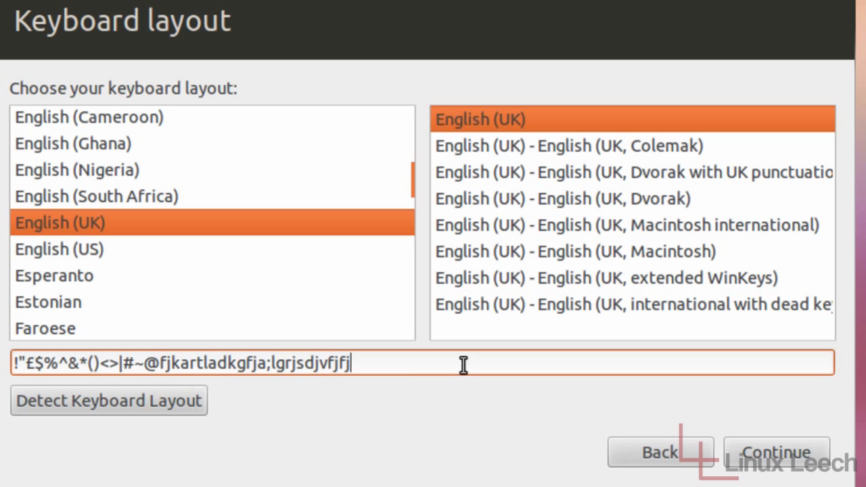
{"action": "left_click", "coordinate": [767, 455]}
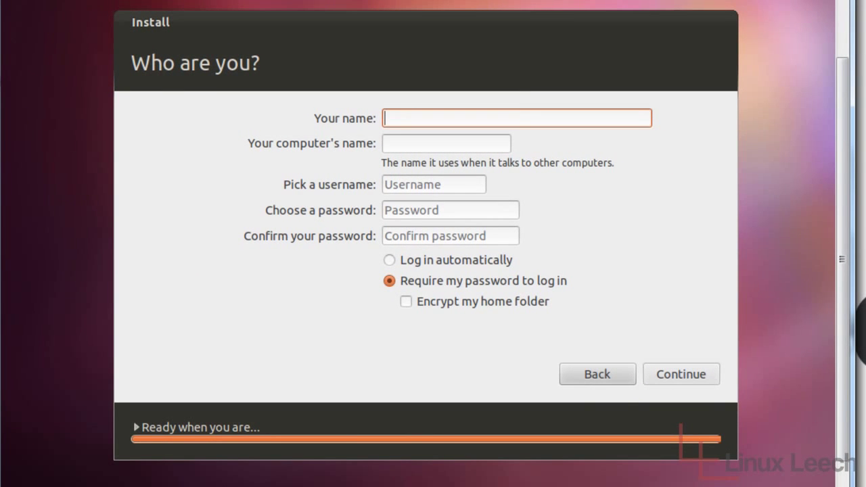
Enter the account name, fixing a typo, then enter and confirm the account password.
{"action": "type", "text": "linuxleeech"}
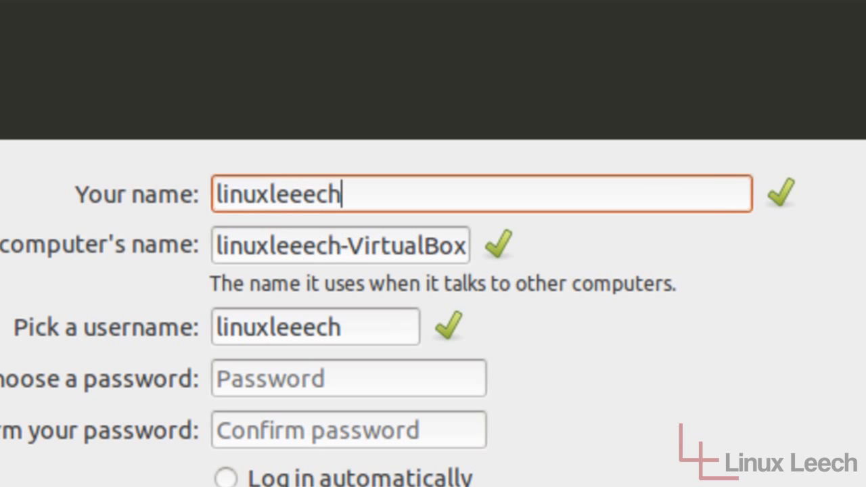
{"action": "key", "text": "BackSpace"}
{"action": "key", "text": "BackSpace"}
{"action": "key", "text": "BackSpace"}
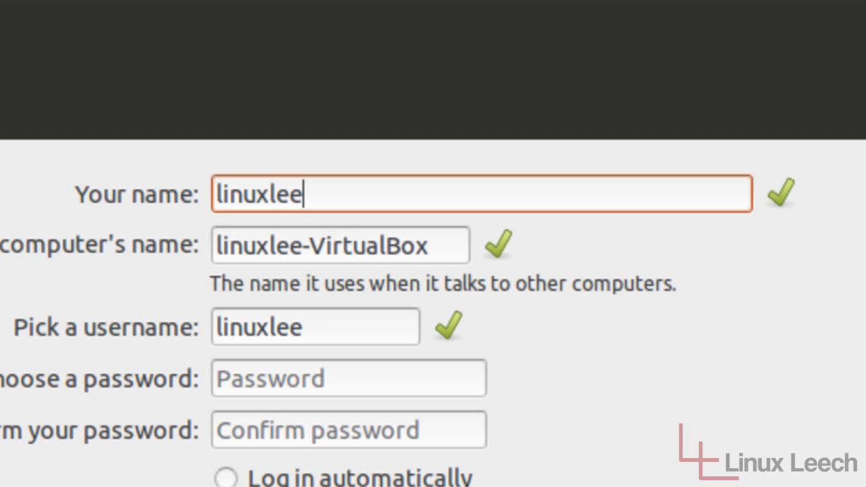
{"action": "type", "text": "ch"}
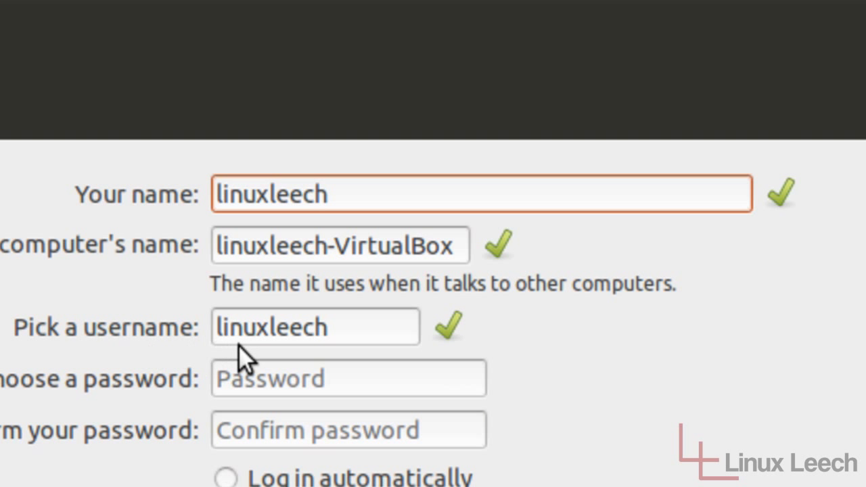
{"action": "left_click", "coordinate": [339, 388]}
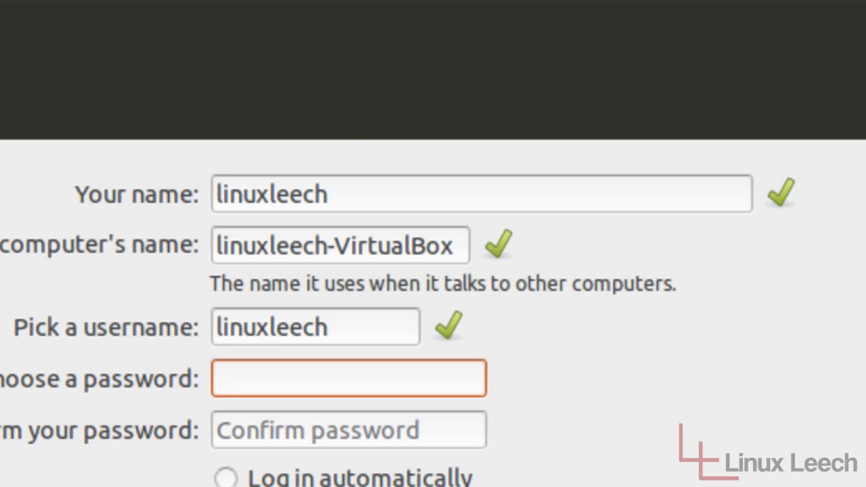
{"action": "type", "text": "password"}
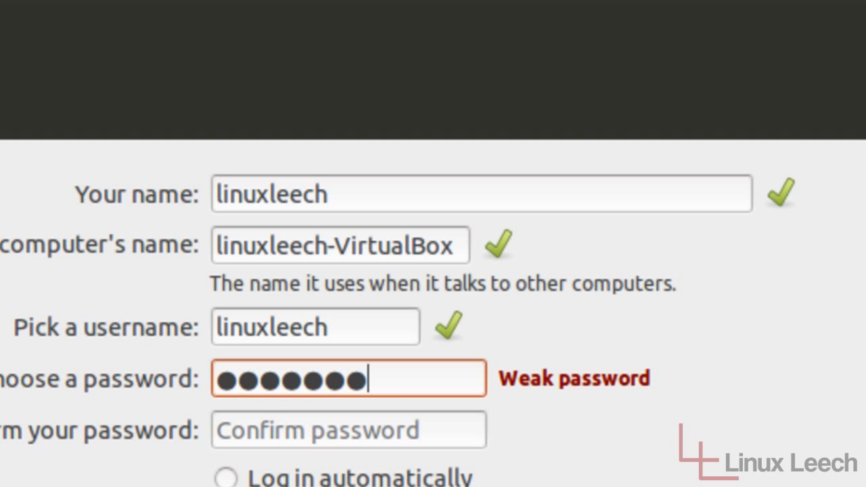
{"action": "key", "text": "Tab"}
{"action": "type", "text": "password"}
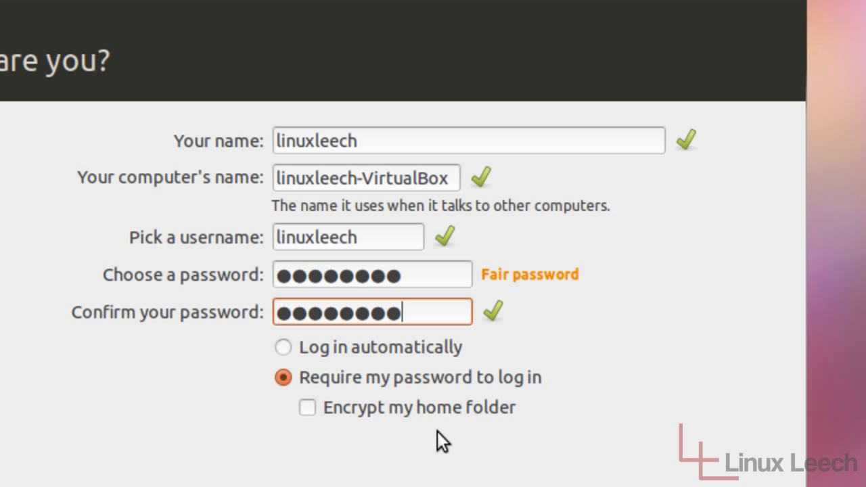
Leave home folder encryption off, keep password login required, and accept the account details.
{"action": "left_click", "coordinate": [304, 409]}
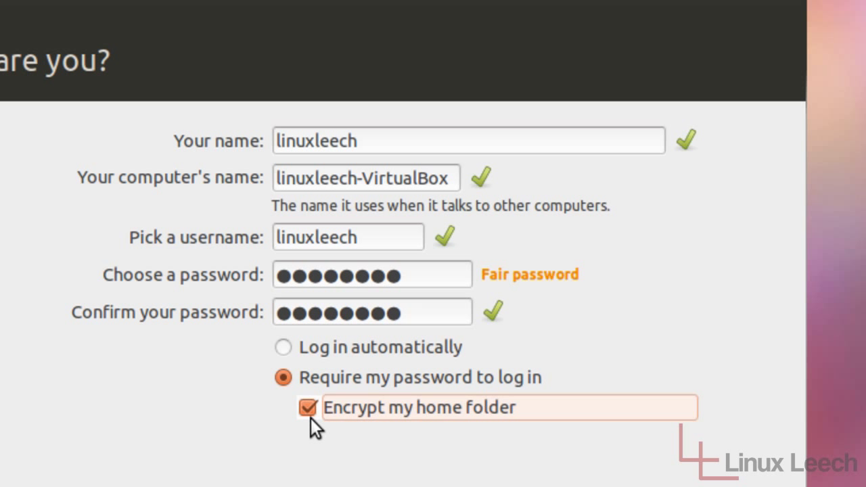
{"action": "left_click", "coordinate": [312, 413]}
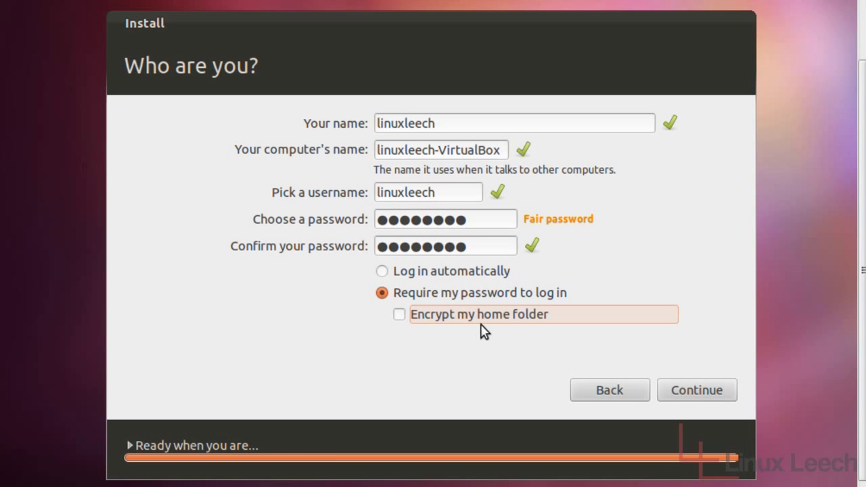
{"action": "left_click", "coordinate": [691, 397]}
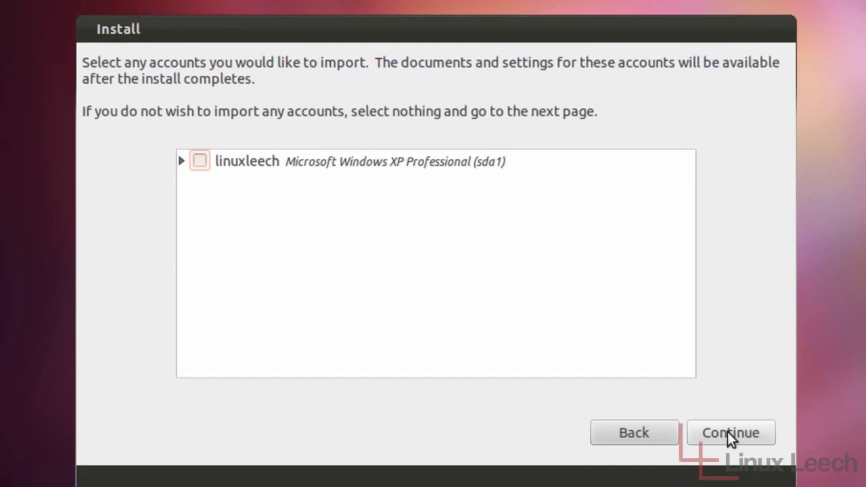
Skip importing the Windows XP account and let the installation finish.
{"action": "left_click", "coordinate": [705, 398]}
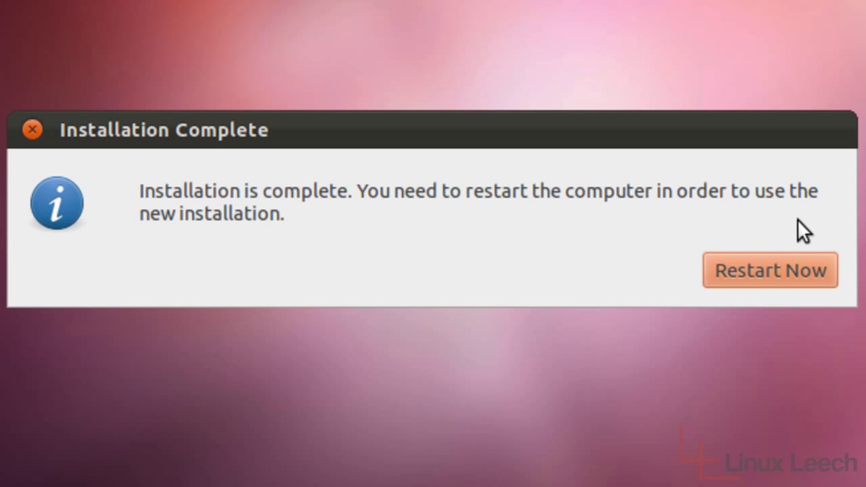
Choose Restart Now from the Installation Complete message.
{"action": "left_click", "coordinate": [794, 274]}
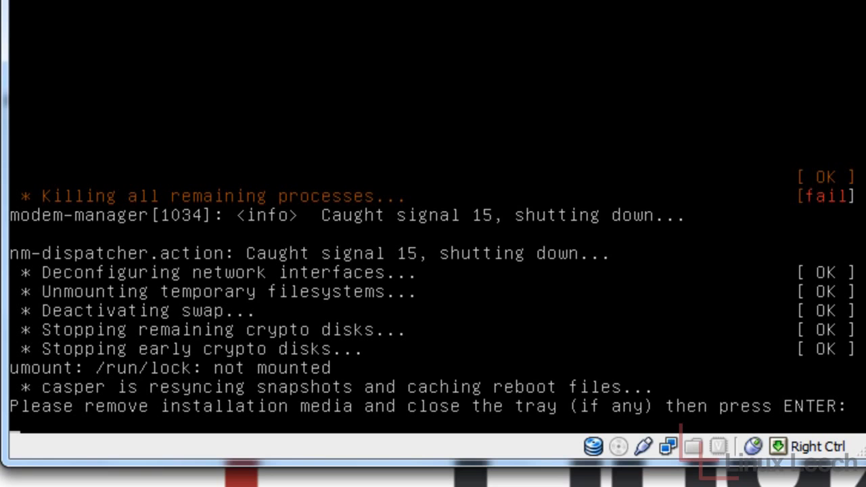
Confirm the media removal to reboot, dismiss the mouse-integration notice and center the VM window.
{"action": "key", "text": "Return"}
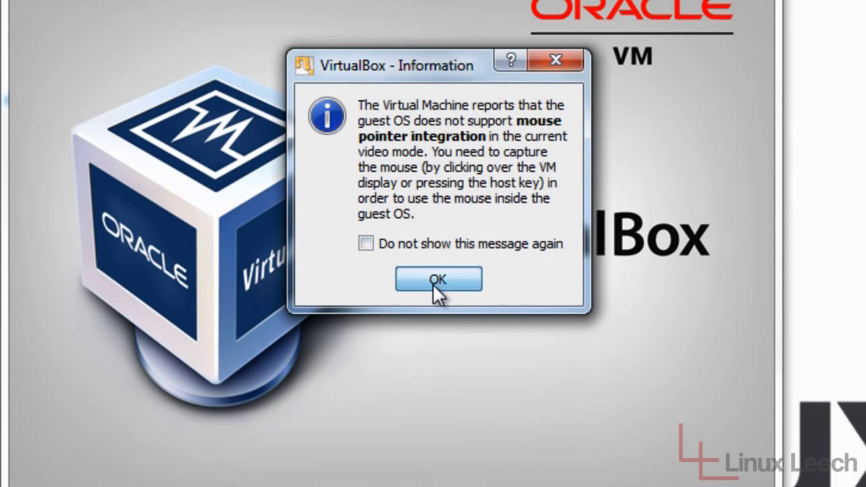
{"action": "left_click", "coordinate": [438, 279]}
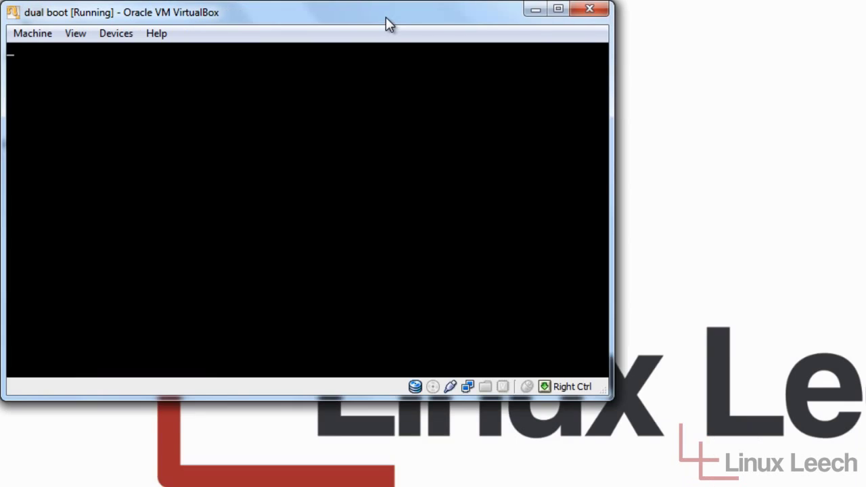
{"action": "left_click_drag", "start_coordinate": [387, 23], "coordinate": [550, 64]}
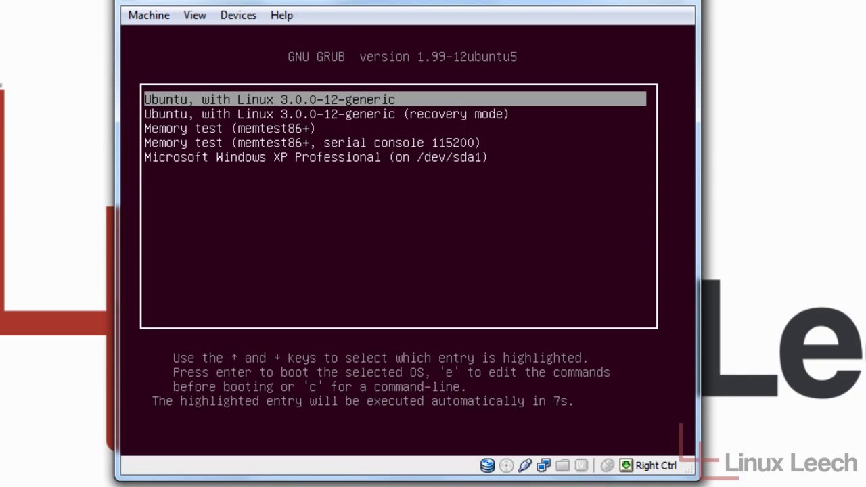
Browse the GRUB entries from Ubuntu through memory tests to Windows XP, ending back on Ubuntu.
{"action": "key", "text": "Down"}
{"action": "key", "text": "Down"}
{"action": "key", "text": "Down"}
{"action": "key", "text": "Down"}
{"action": "key", "text": "Up"}
{"action": "key", "text": "Up"}
{"action": "key", "text": "Up"}
{"action": "key", "text": "Up"}
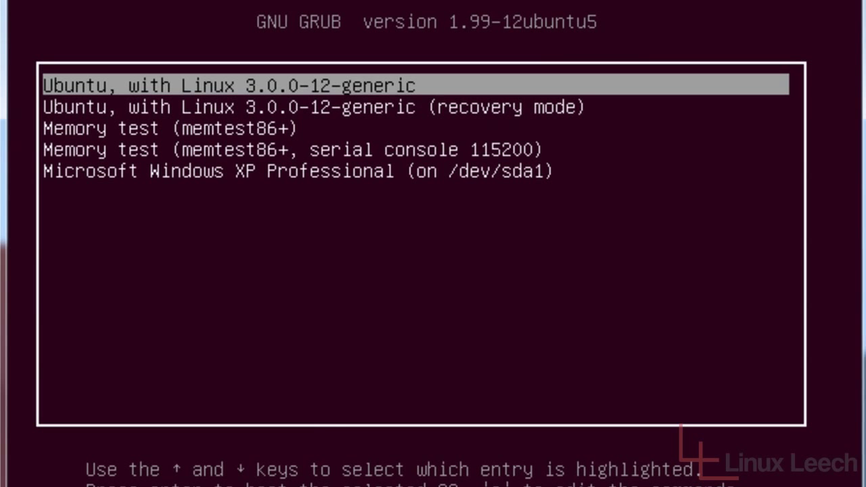
{"action": "key", "text": "Down"}
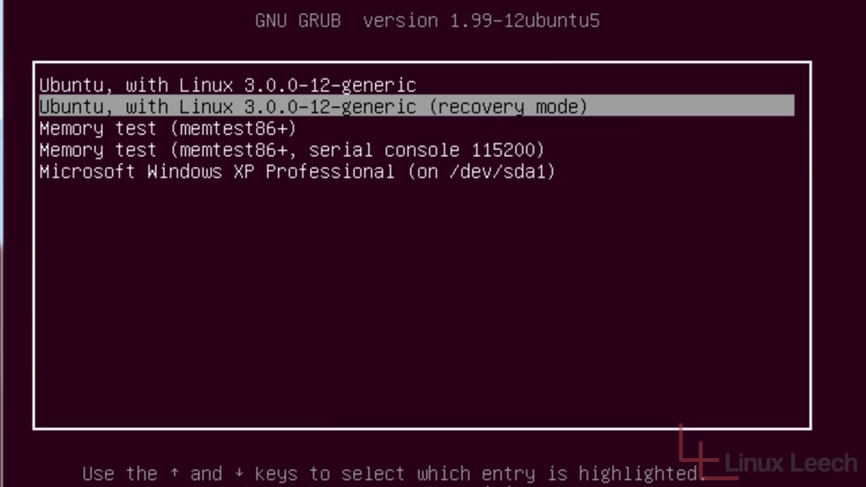
{"action": "key", "text": "Down"}
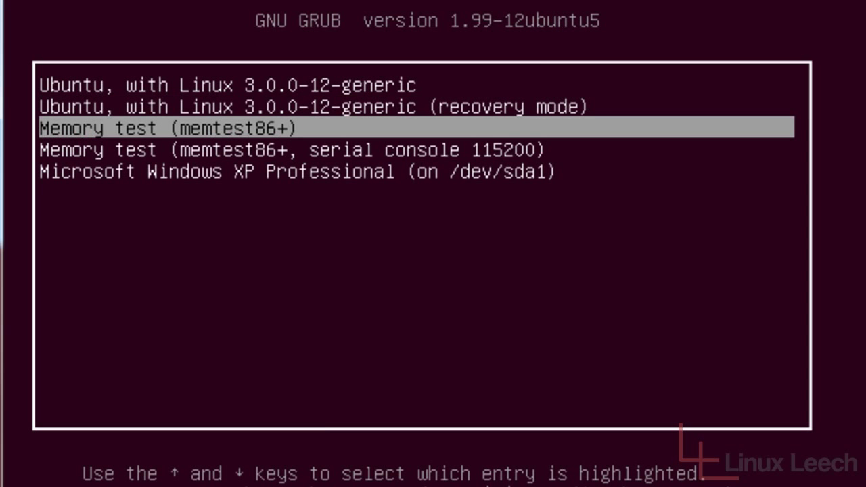
{"action": "key", "text": "Down"}
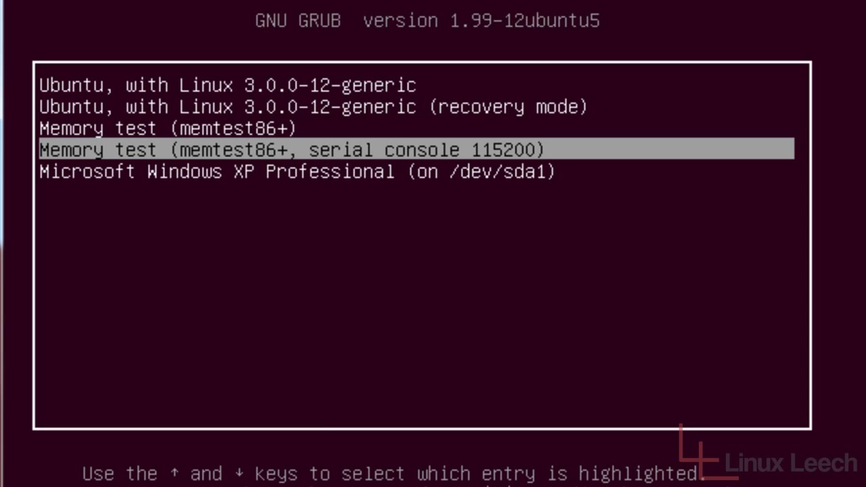
{"action": "key", "text": "Down"}
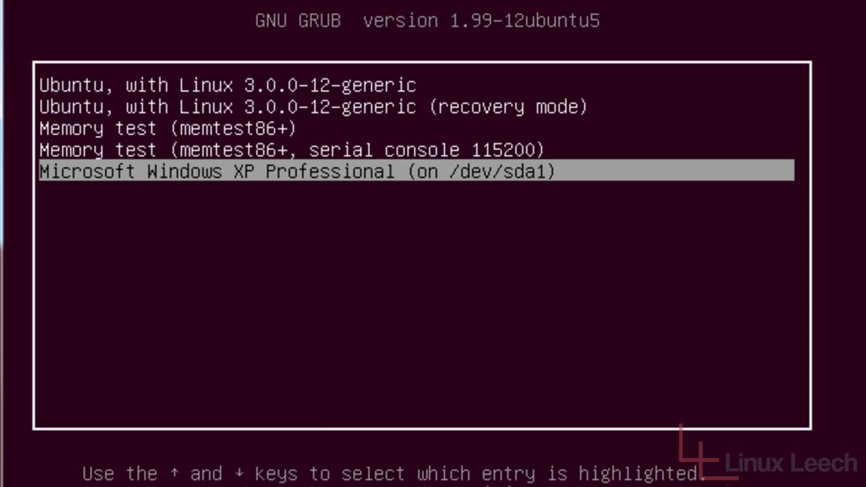
{"action": "key", "text": "Up"}
{"action": "key", "text": "Up"}
{"action": "key", "text": "Up"}
{"action": "key", "text": "Up"}
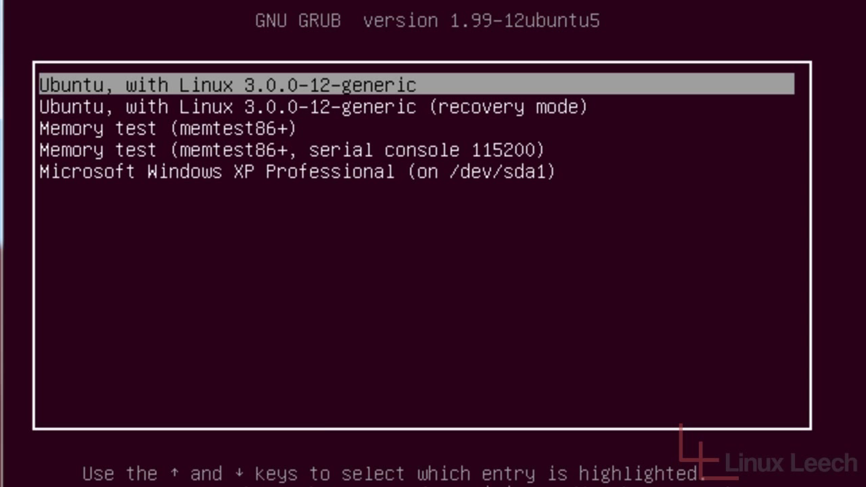
Select Microsoft Windows XP Professional in GRUB and boot it.
{"action": "key", "text": "Down"}
{"action": "key", "text": "Down"}
{"action": "key", "text": "Down"}
{"action": "key", "text": "Down"}
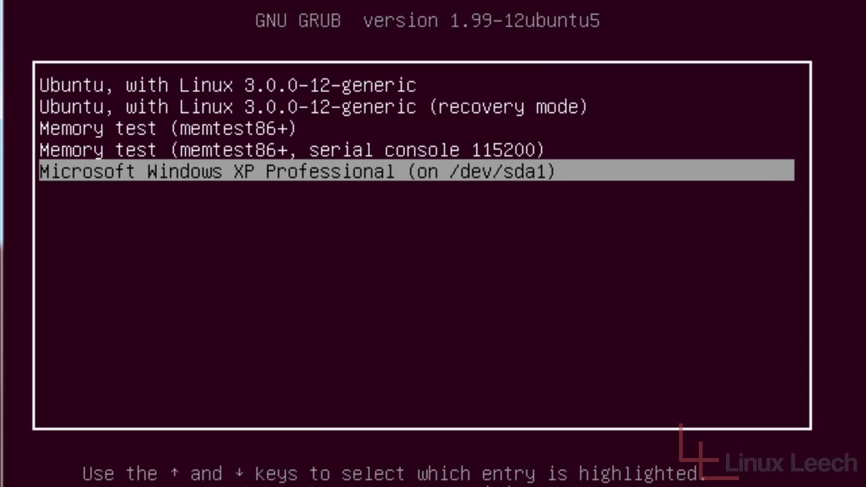
{"action": "key", "text": "Up"}
{"action": "key", "text": "Up"}
{"action": "key", "text": "Up"}
{"action": "key", "text": "Up"}
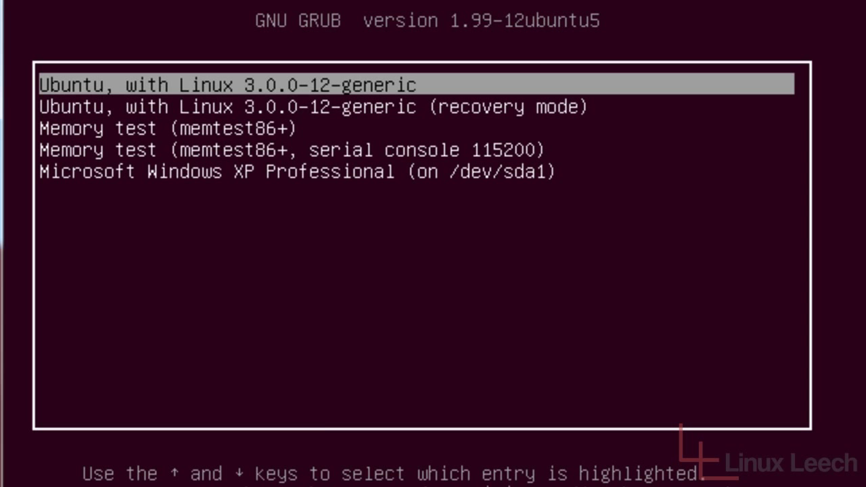
{"action": "key", "text": "Down"}
{"action": "key", "text": "Down"}
{"action": "key", "text": "Down"}
{"action": "key", "text": "Down"}
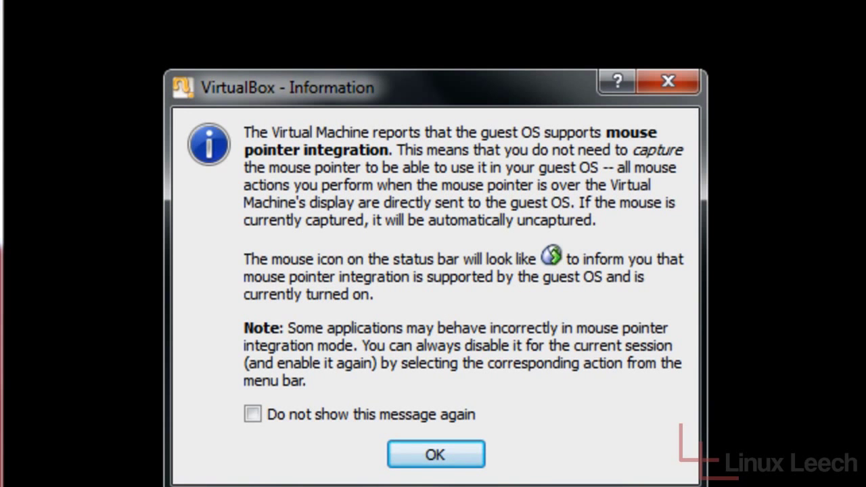
{"action": "key", "text": "Return"}
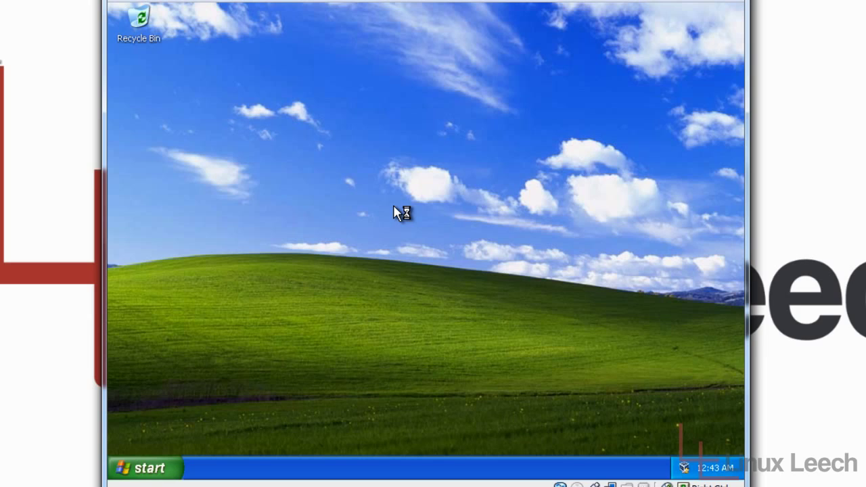
Restart Windows XP via Start > Turn Off Computer > Restart.
{"action": "left_click", "coordinate": [144, 468]}
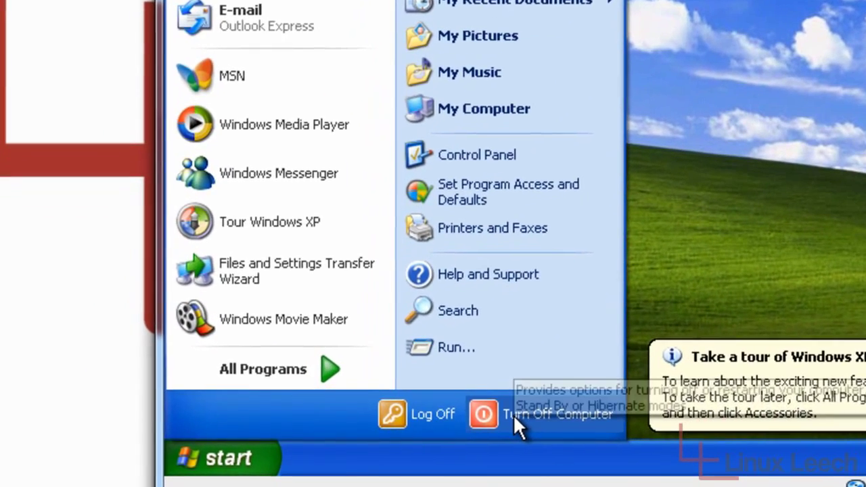
{"action": "left_click", "coordinate": [383, 433]}
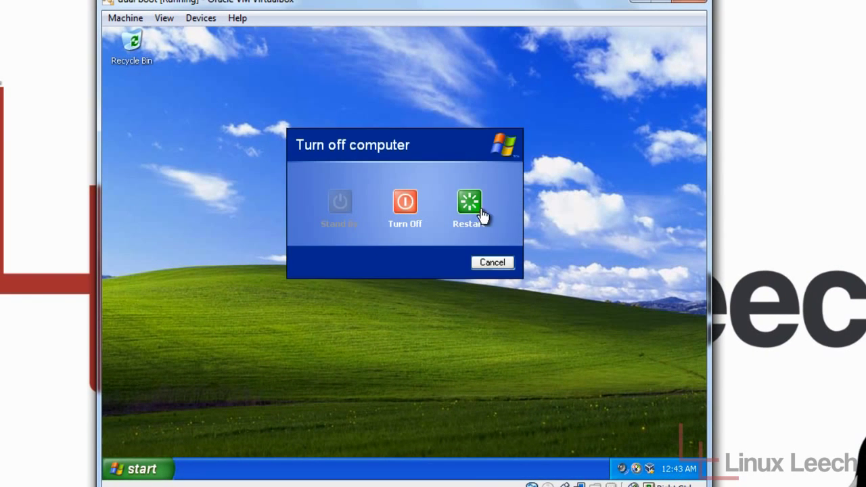
{"action": "left_click", "coordinate": [475, 210]}
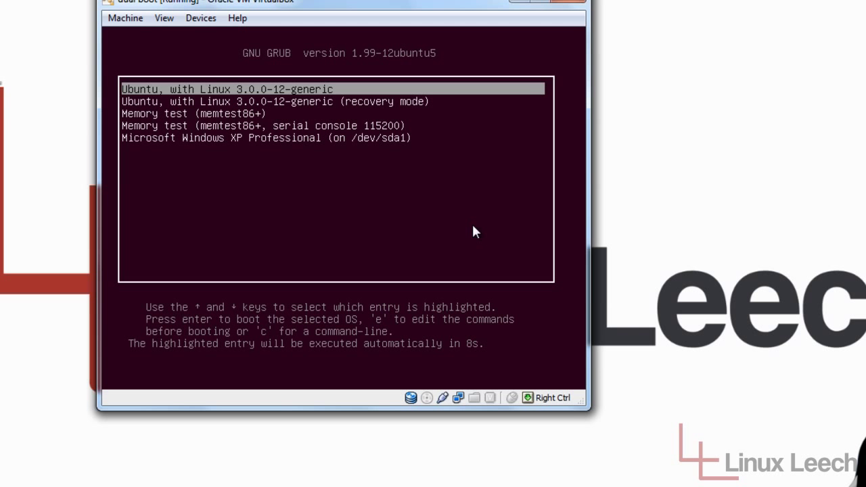
Boot the default Ubuntu entry, log in with the account password, and bring up the Dash.
{"action": "key", "text": "Return"}
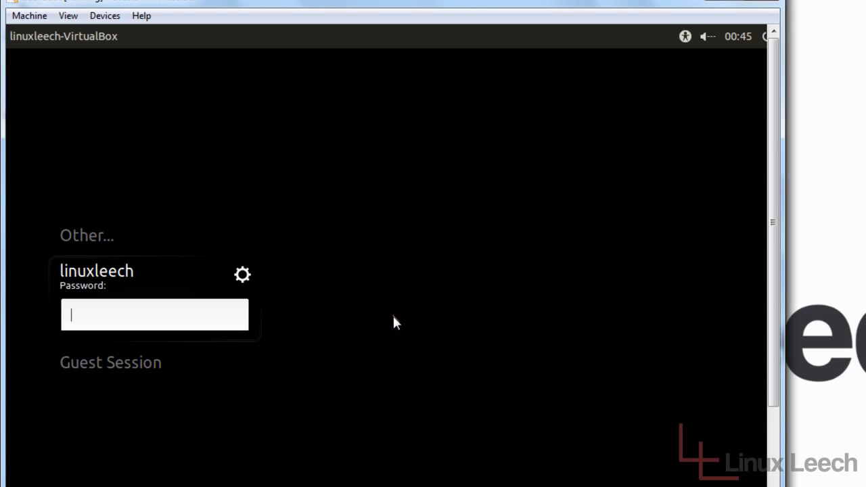
{"action": "left_click", "coordinate": [393, 317]}
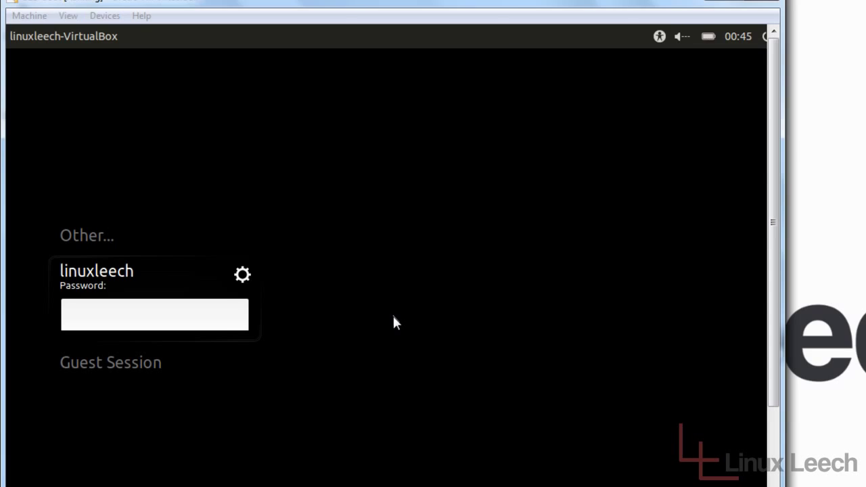
{"action": "left_click", "coordinate": [360, 356]}
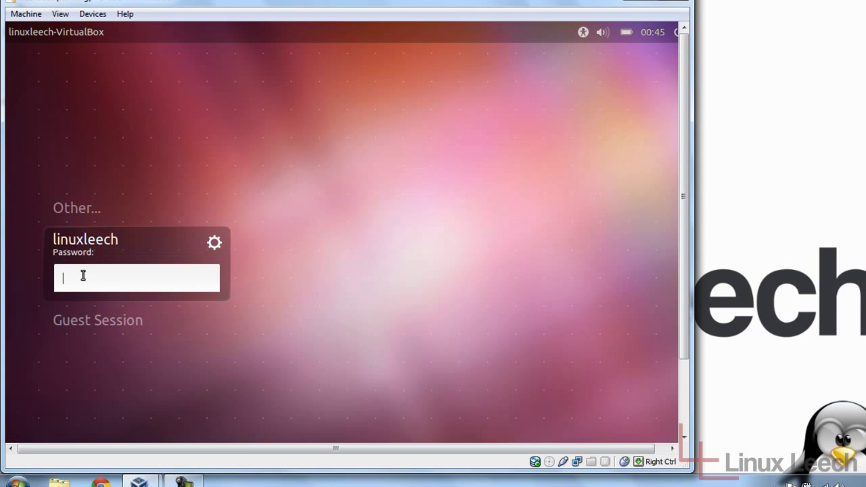
{"action": "type", "text": "********"}
{"action": "key", "text": "Return"}
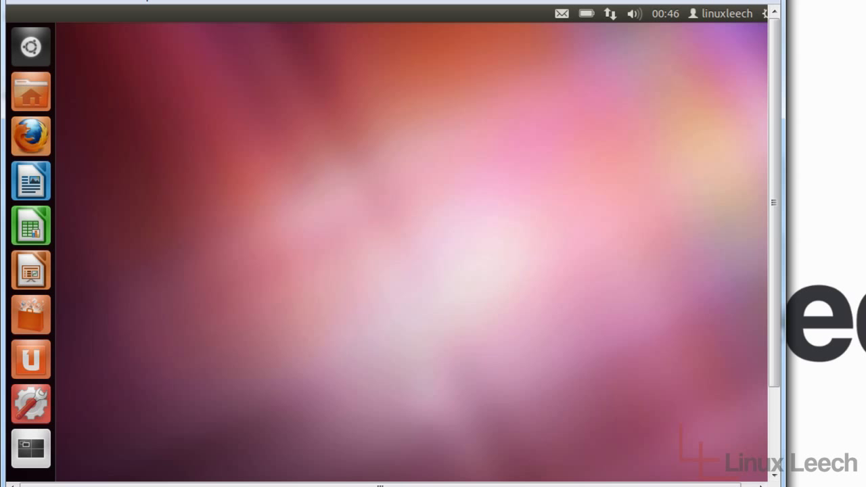
{"action": "key", "text": "super"}
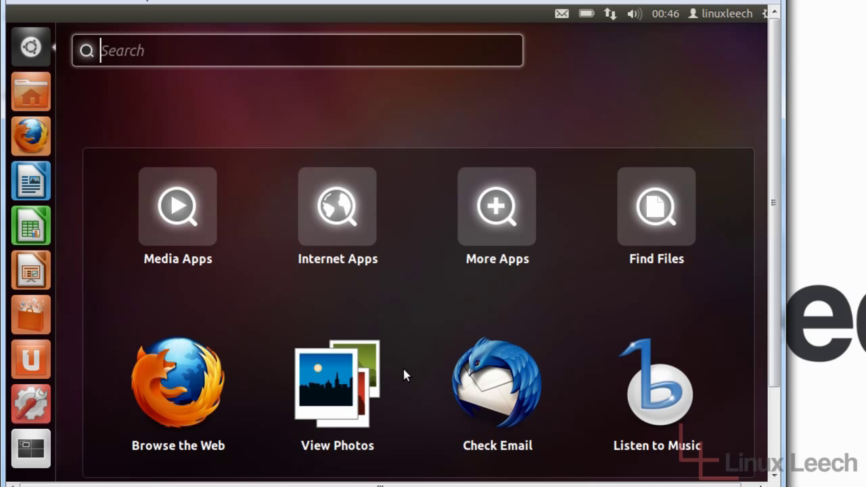
Close the Dash and shift the open Home Folder window slightly up and right.
{"action": "left_click", "coordinate": [33, 61]}
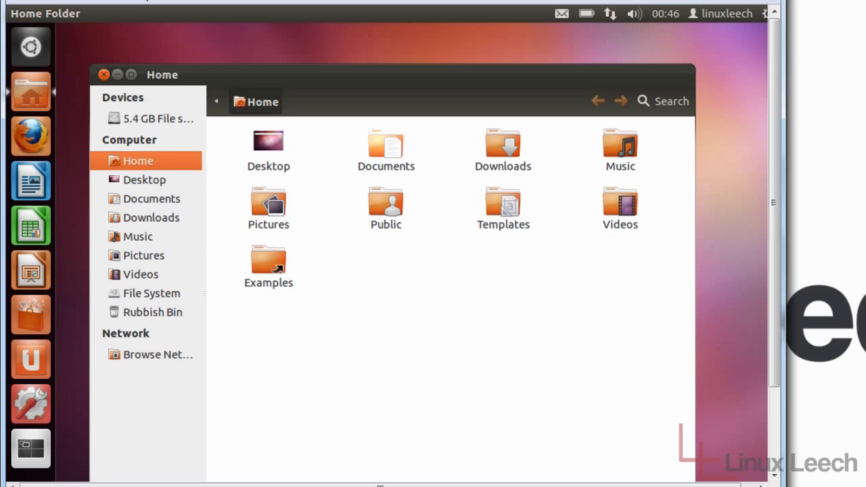
{"action": "left_click_drag", "start_coordinate": [411, 77], "coordinate": [421, 43]}
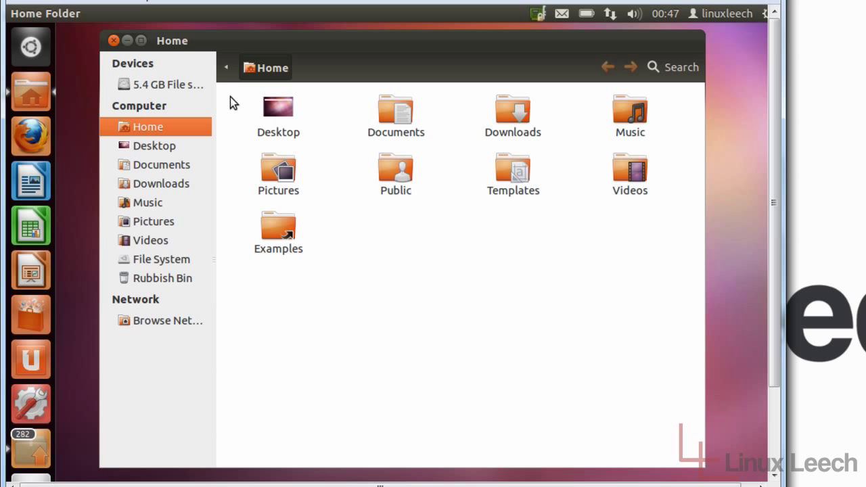
Select the Public folder in Ubuntu's Home folder.
{"action": "left_click", "coordinate": [401, 193]}
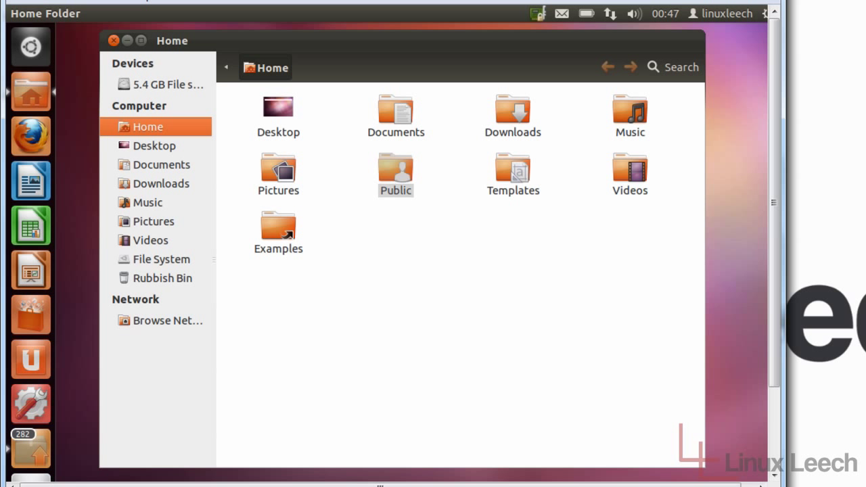